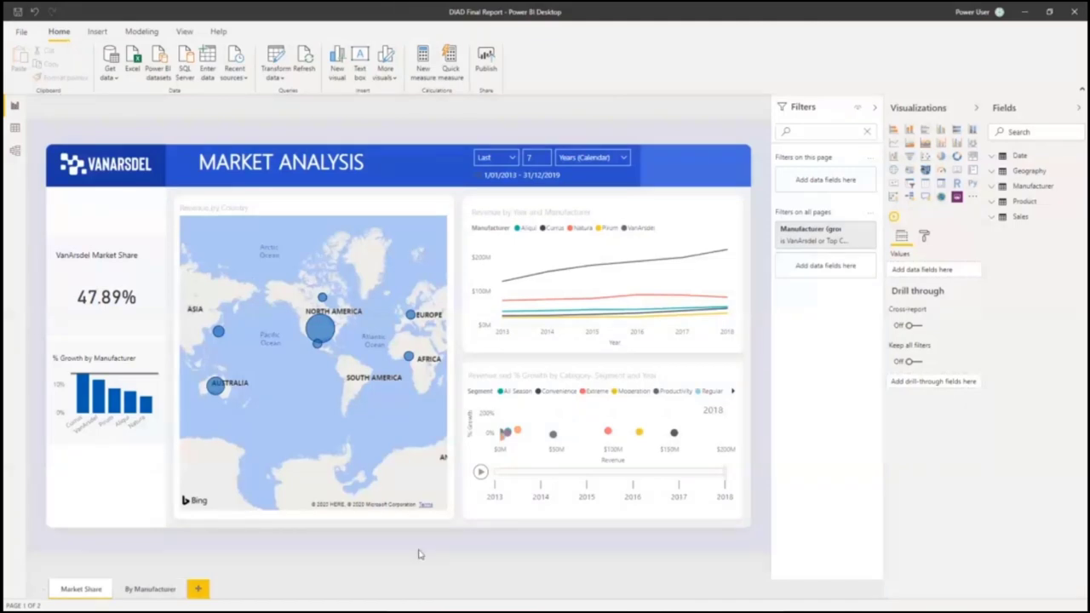
Step: Look over the By Manufacturer report page
{"action": "left_click", "coordinate": [134, 594]}
{"action": "left_click", "coordinate": [136, 596]}
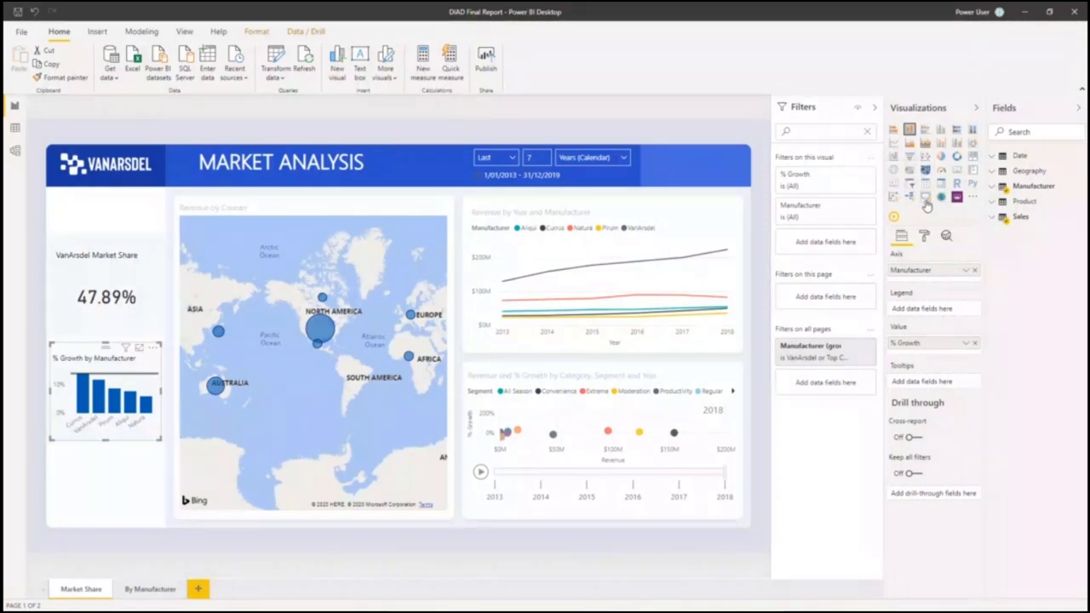
Step: Browse the AppSource marketplace visuals in the Advanced Analytics, Filters and Infographics categories, and close the marketplace without adding any
{"action": "left_click", "coordinate": [972, 197]}
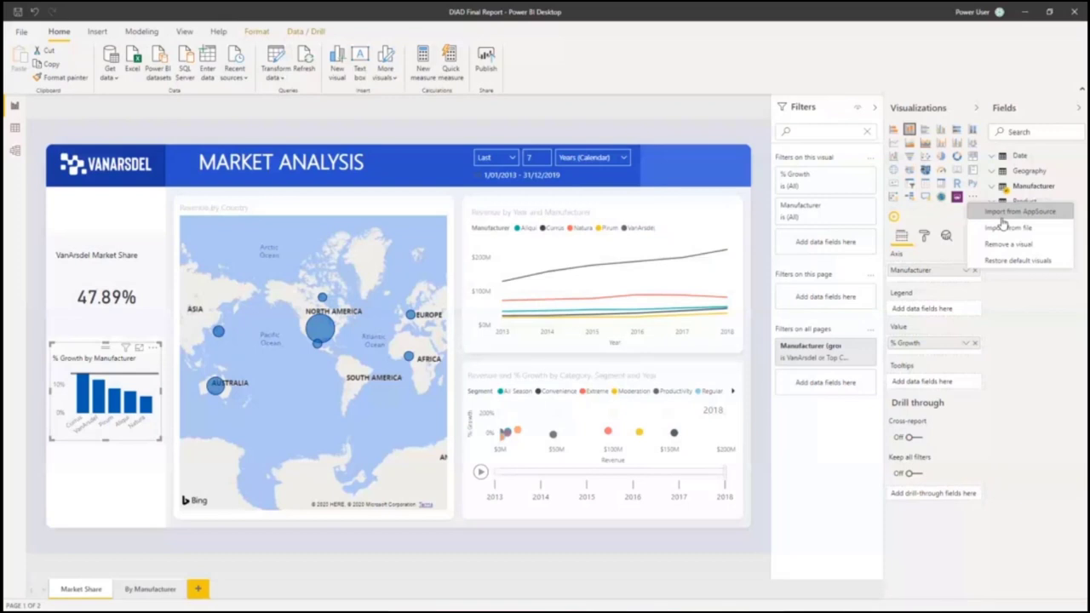
{"action": "left_click", "coordinate": [1003, 226]}
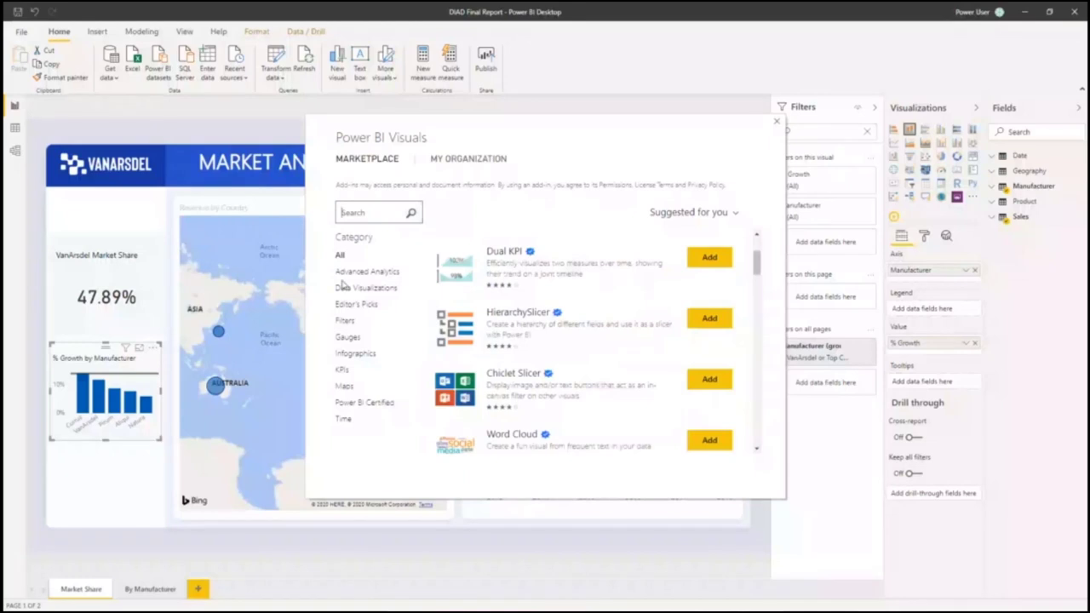
{"action": "left_click", "coordinate": [367, 271]}
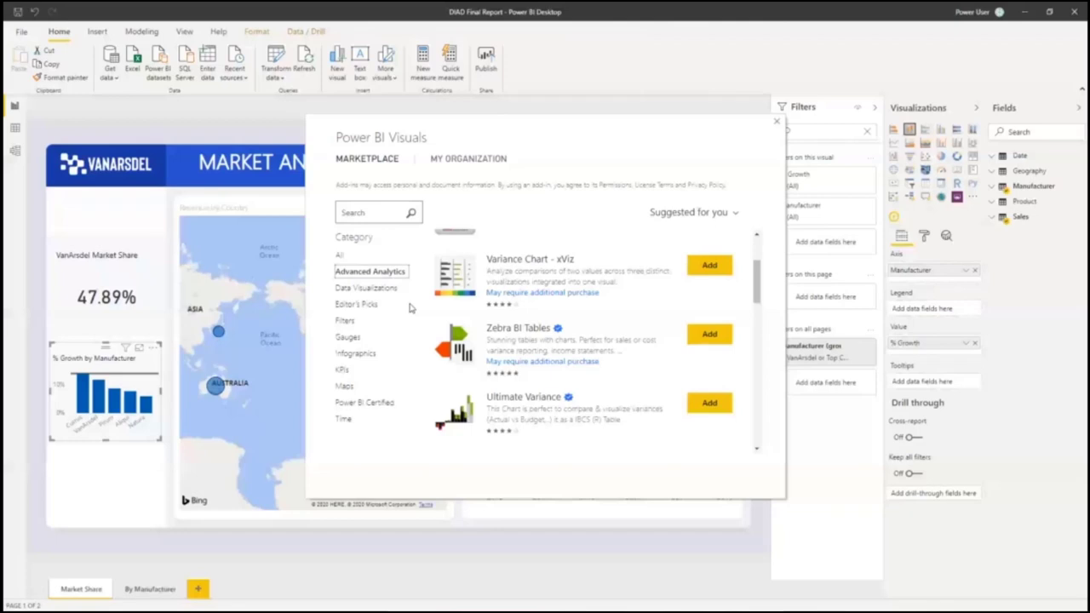
{"action": "left_click", "coordinate": [346, 321]}
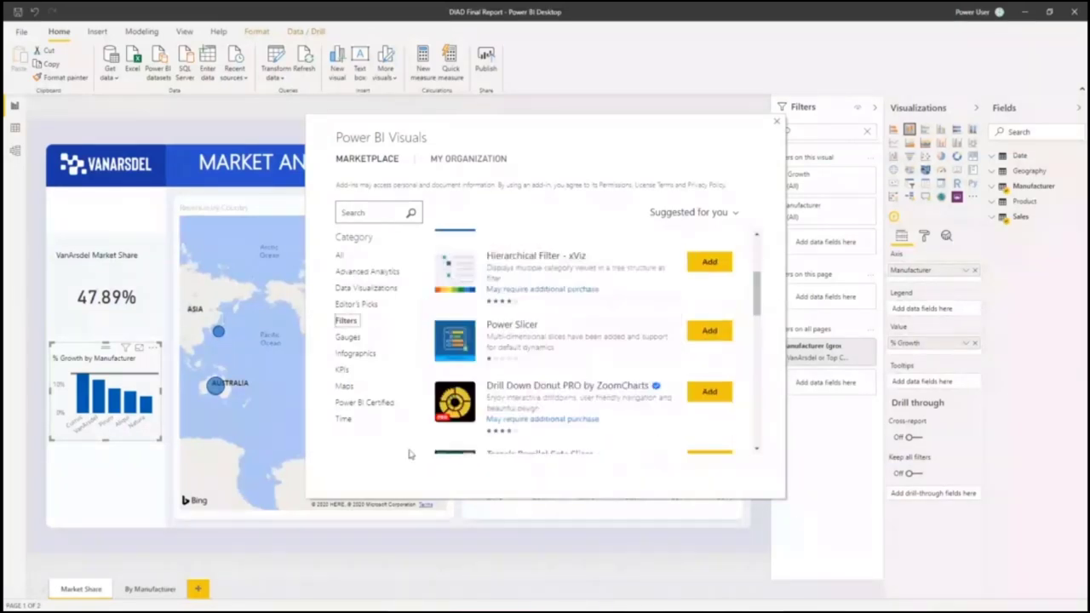
{"action": "left_click", "coordinate": [353, 354]}
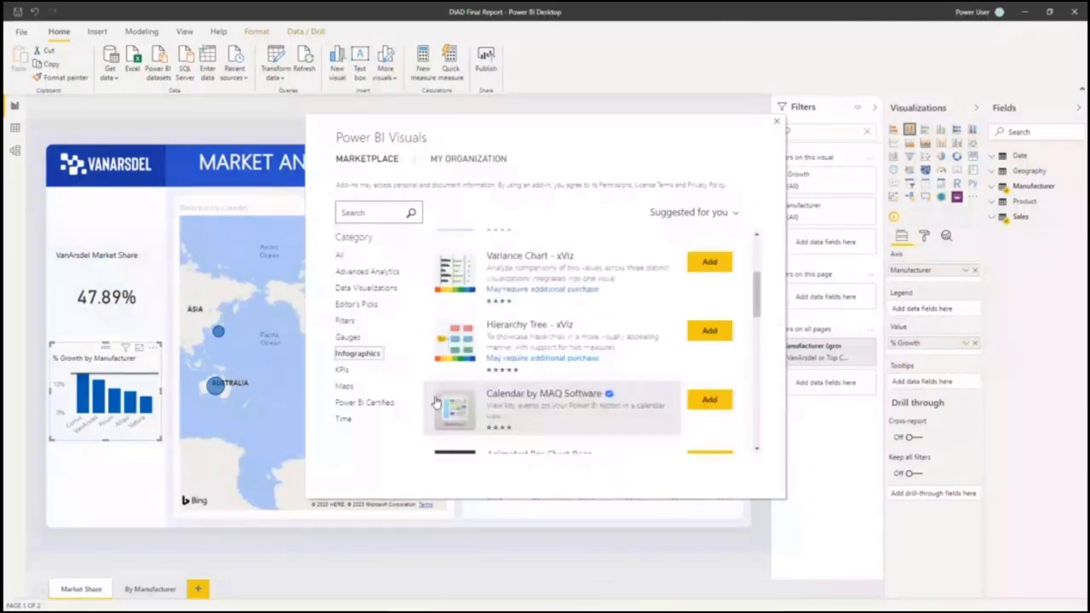
{"action": "left_click", "coordinate": [775, 125]}
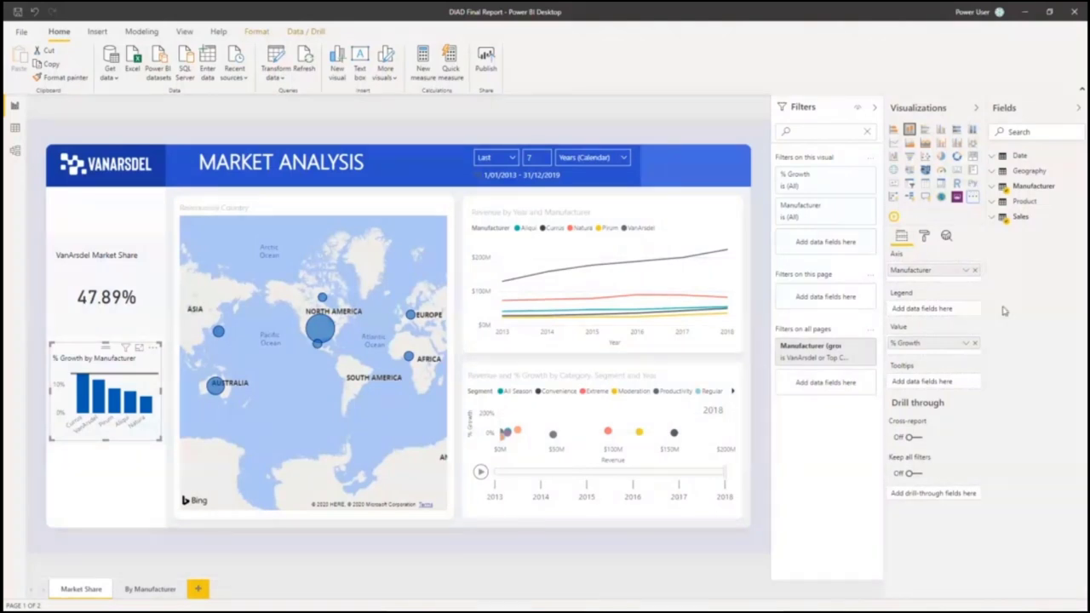
Step: Try the Dark theme on the Revenue by Country map and set its map style to Aerial
{"action": "left_click", "coordinate": [388, 269]}
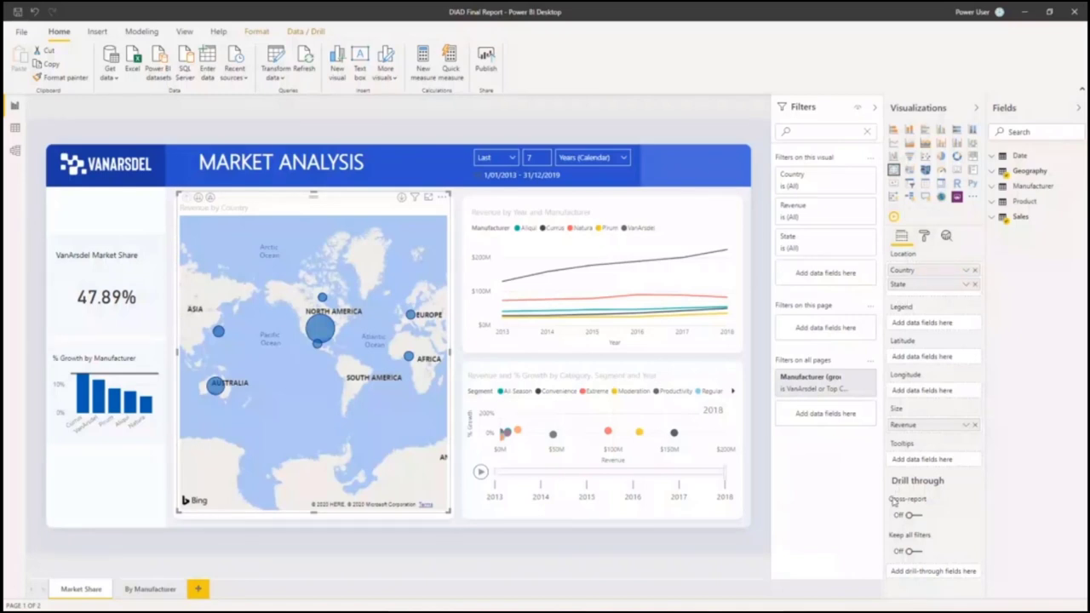
{"action": "mouse_move", "coordinate": [894, 504]}
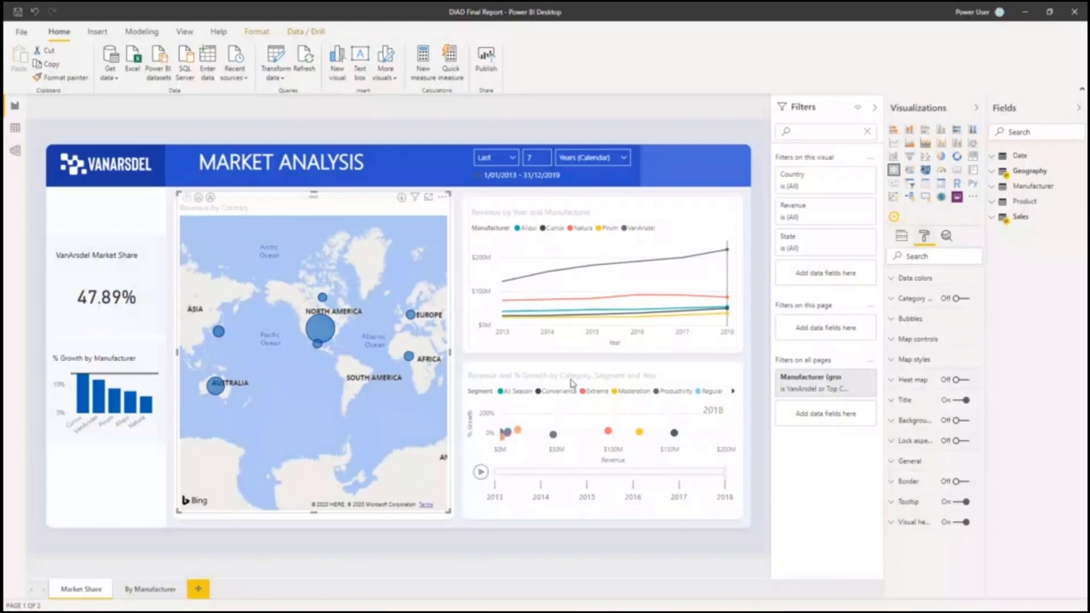
{"action": "left_click", "coordinate": [913, 359]}
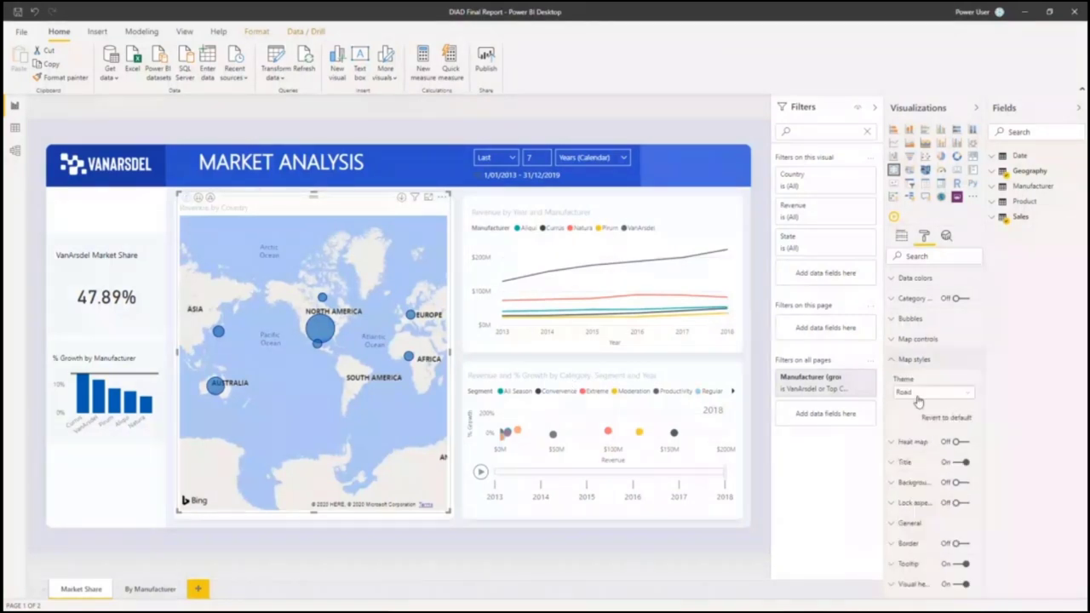
{"action": "left_click", "coordinate": [931, 392]}
{"action": "left_click", "coordinate": [930, 398]}
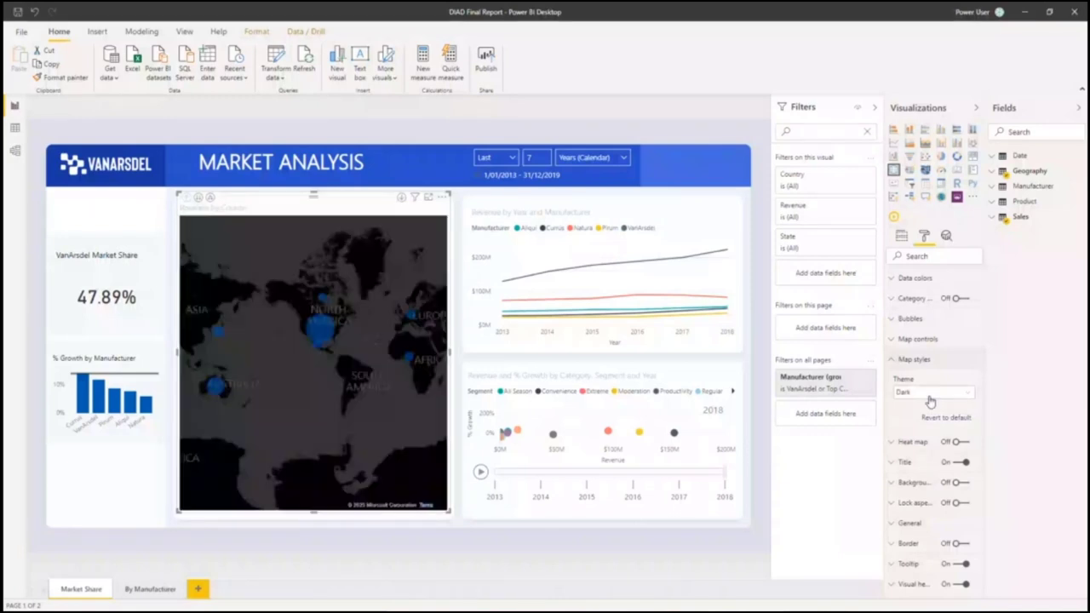
{"action": "left_click", "coordinate": [931, 397]}
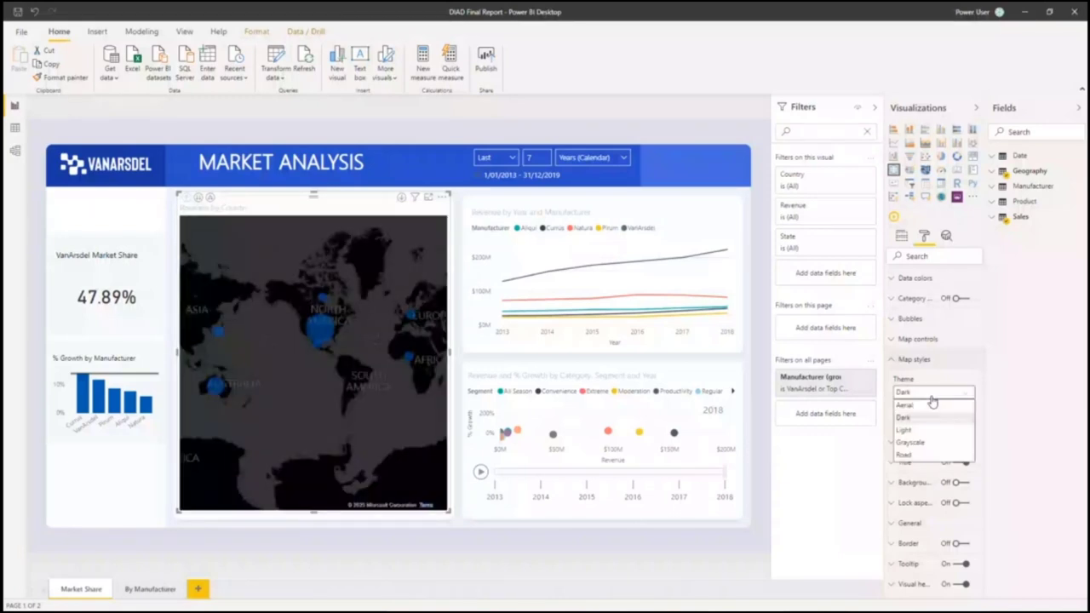
{"action": "left_click", "coordinate": [931, 406]}
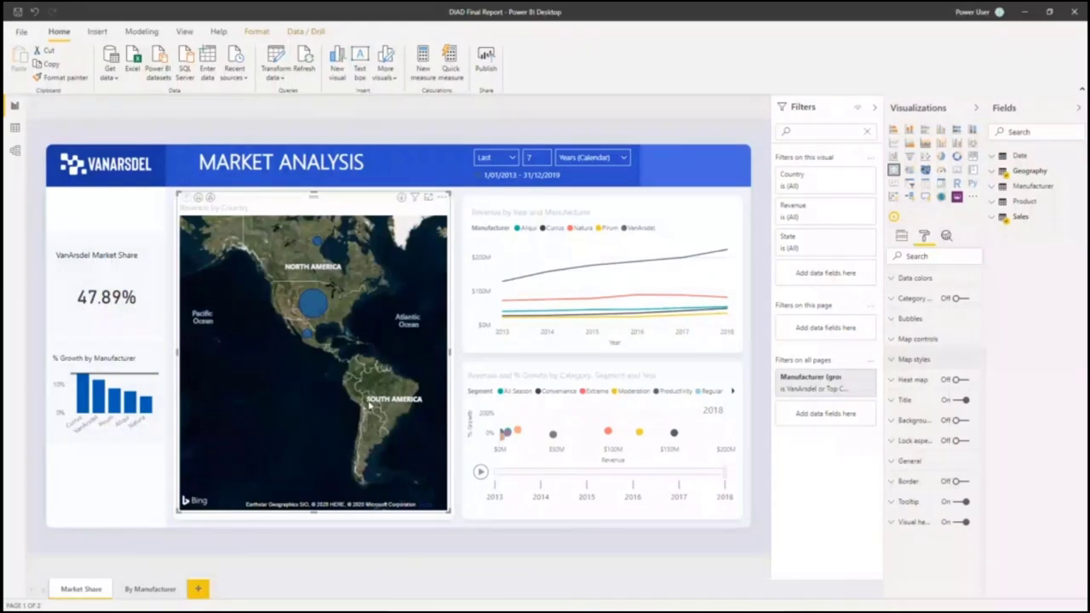
Step: Show the map's assigned data fields and expand the Sales table to review its available fields
{"action": "left_click", "coordinate": [903, 237]}
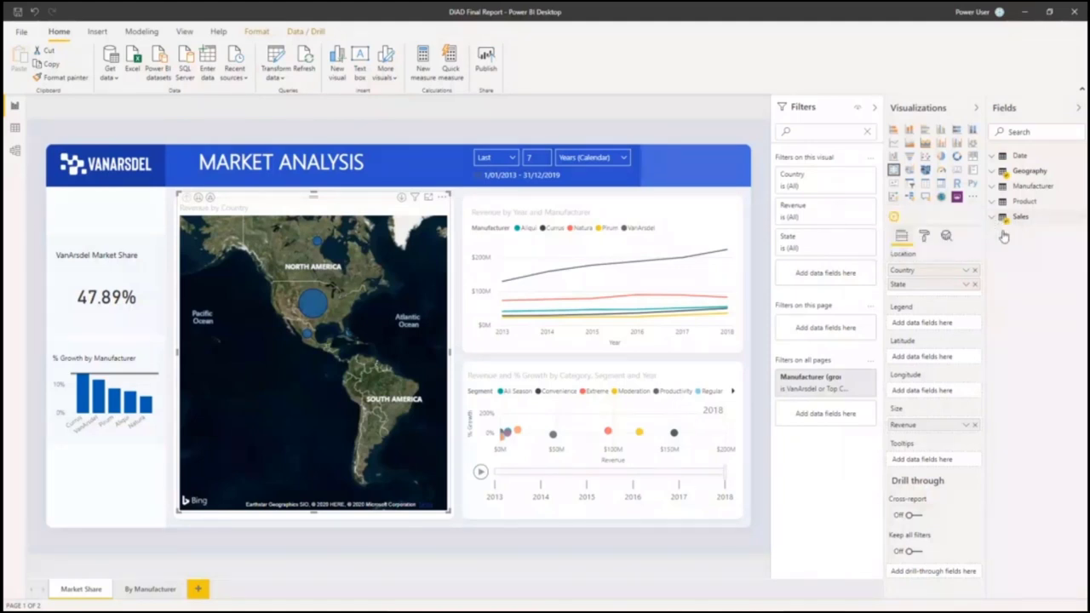
{"action": "left_click", "coordinate": [1017, 220]}
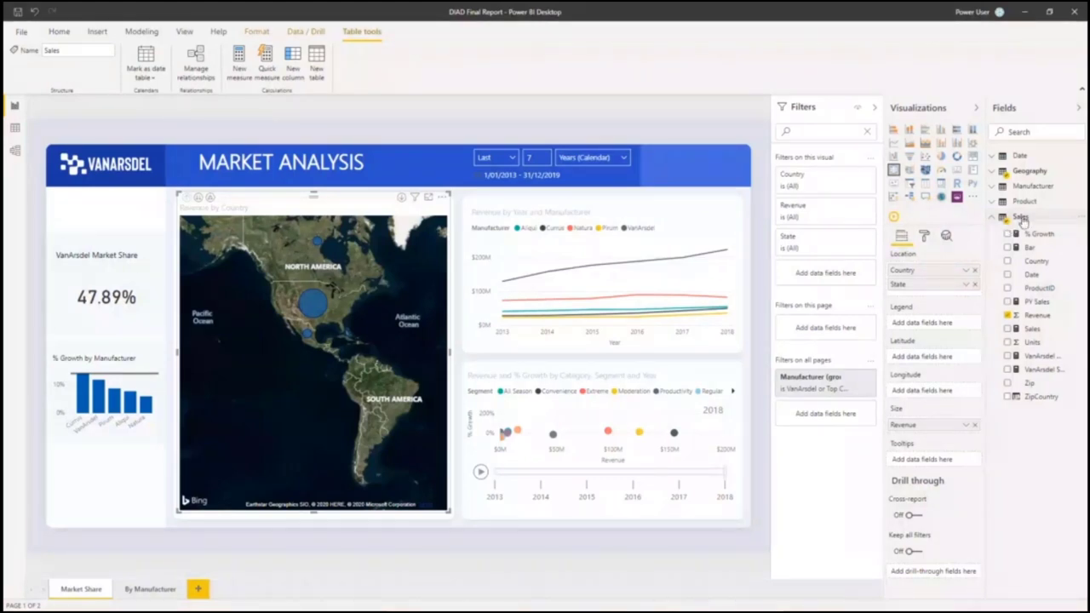
{"action": "mouse_move", "coordinate": [1023, 219]}
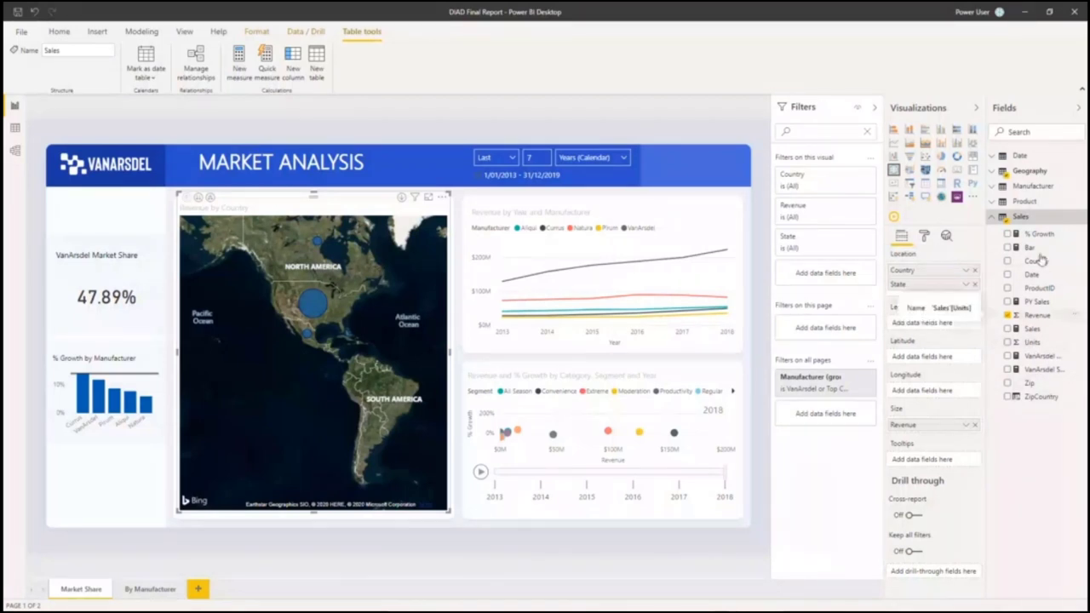
Step: Examine the underlying data of the Date, Sales, Product, Manufacturer and Geography tables
{"action": "left_click", "coordinate": [15, 128]}
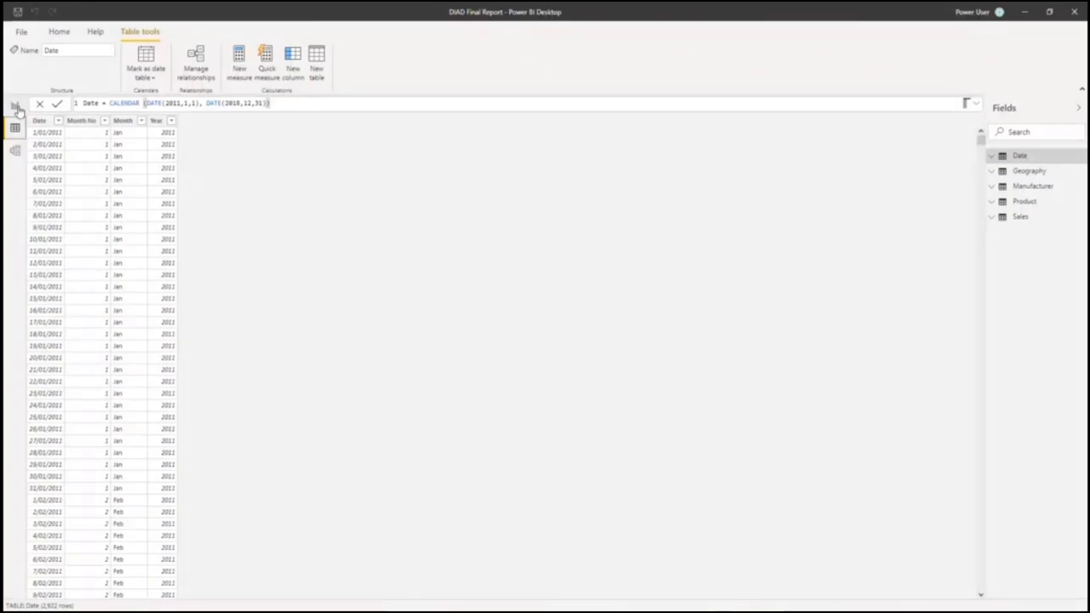
{"action": "left_click", "coordinate": [15, 107]}
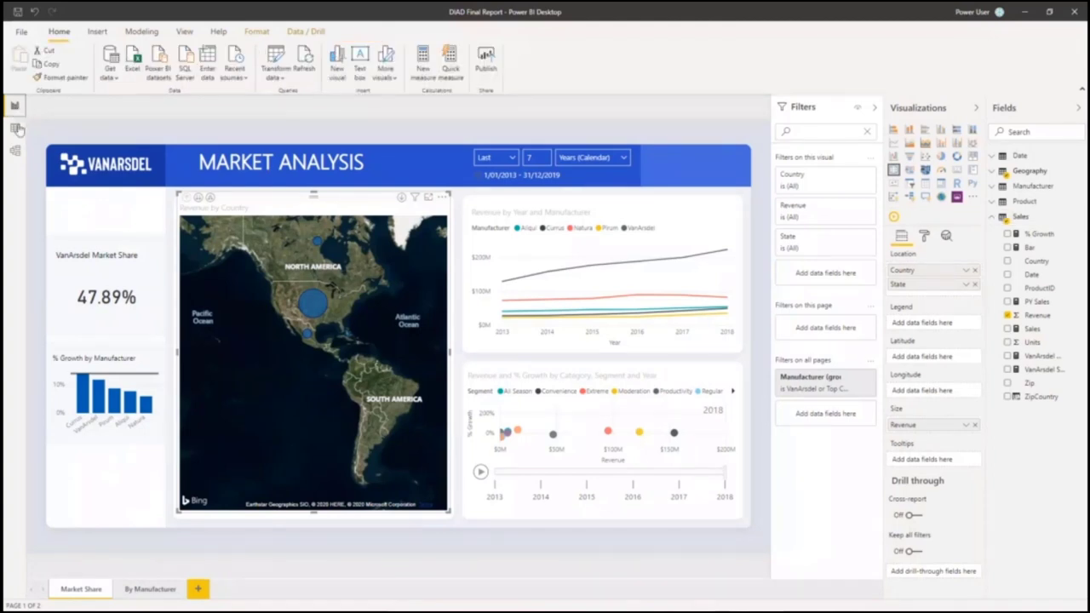
{"action": "left_click", "coordinate": [17, 127]}
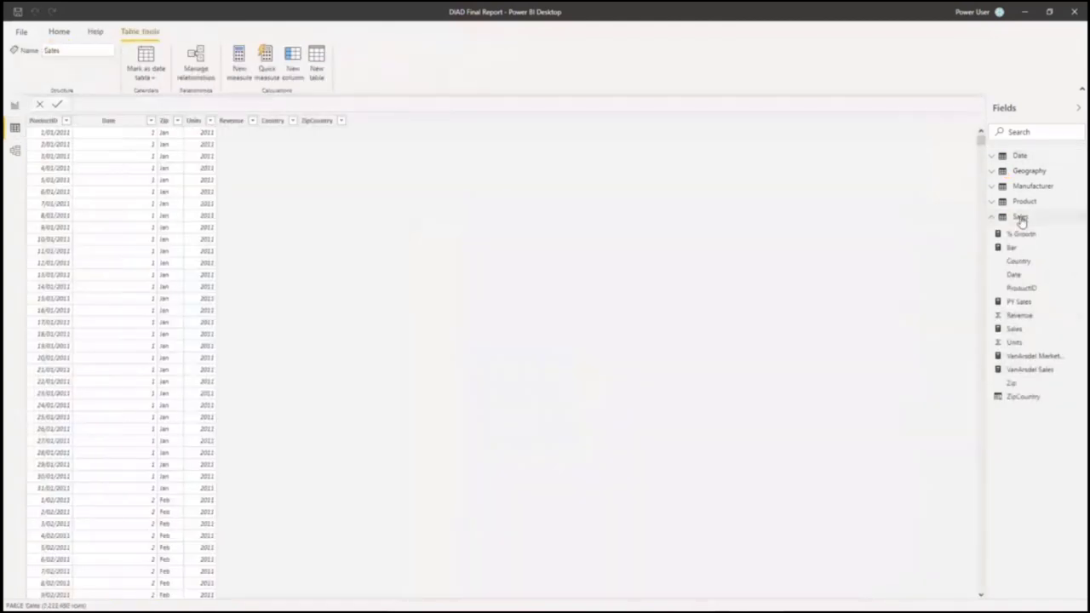
{"action": "left_click", "coordinate": [1022, 218]}
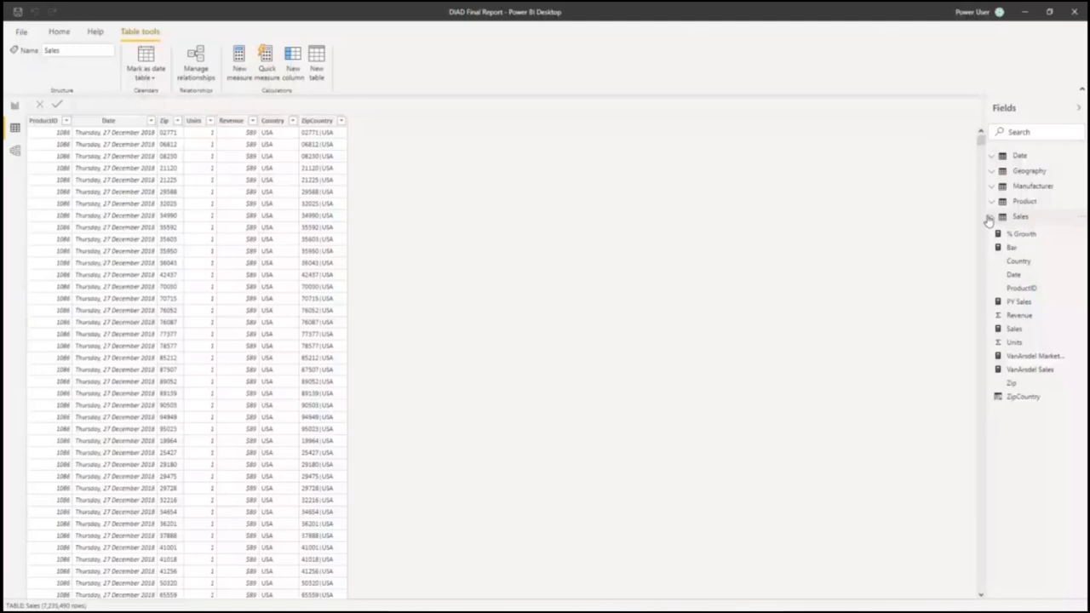
{"action": "left_click", "coordinate": [1022, 201]}
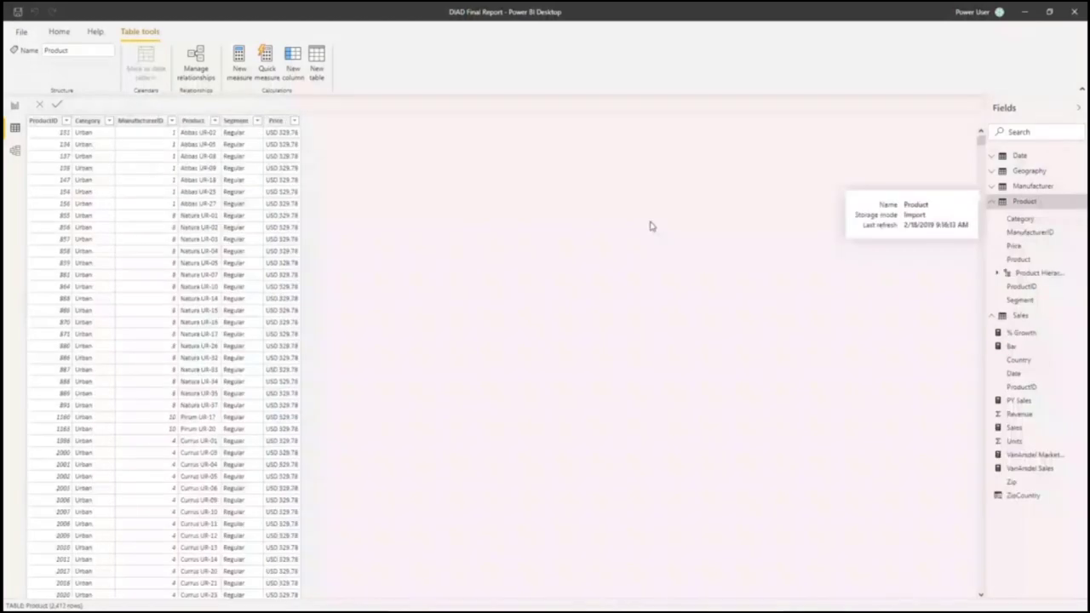
{"action": "left_click", "coordinate": [1033, 186]}
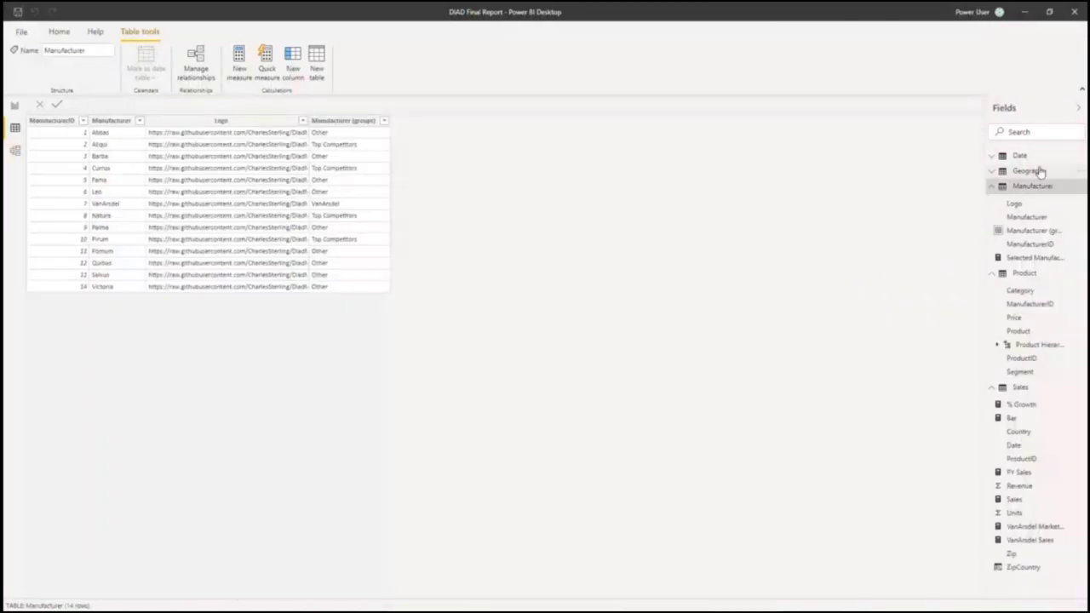
{"action": "left_click", "coordinate": [1040, 172]}
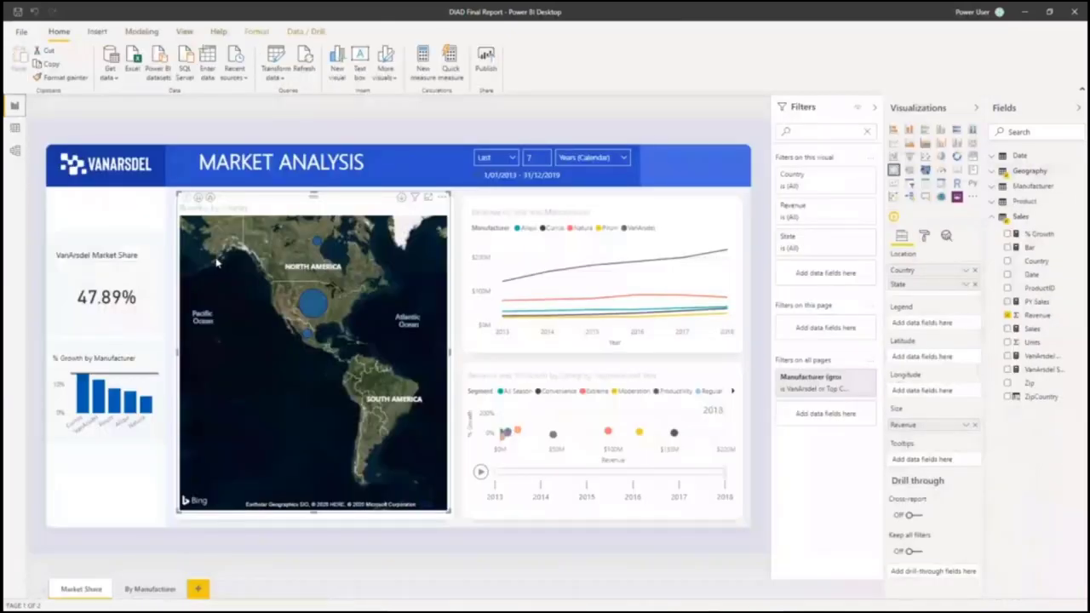
Step: Add a new report page and insert a map visual enlarged to cover about two thirds of its width
{"action": "left_click", "coordinate": [197, 590]}
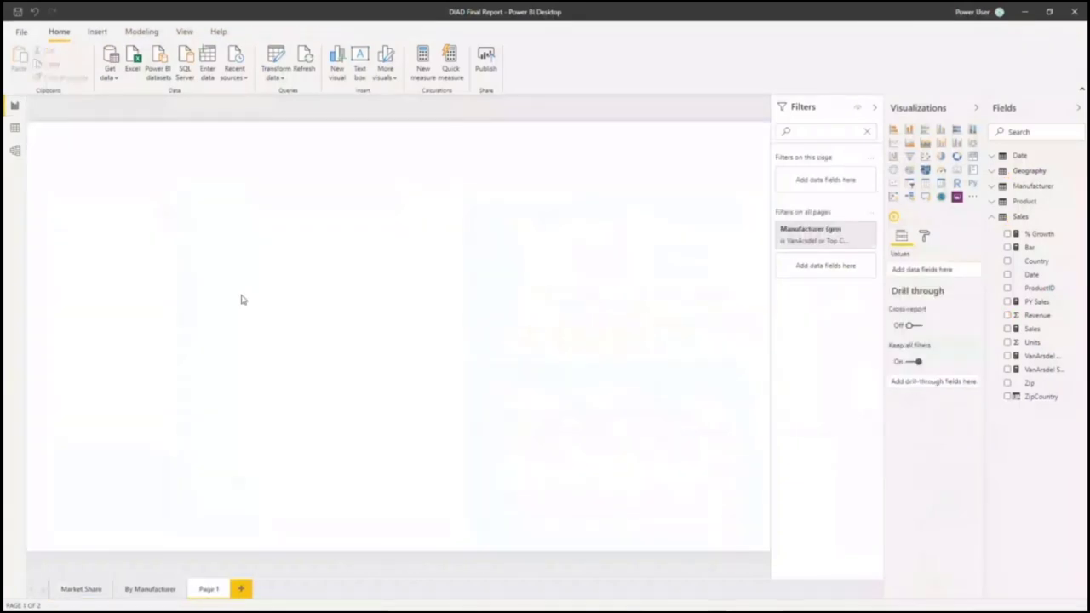
{"action": "left_click", "coordinate": [893, 170]}
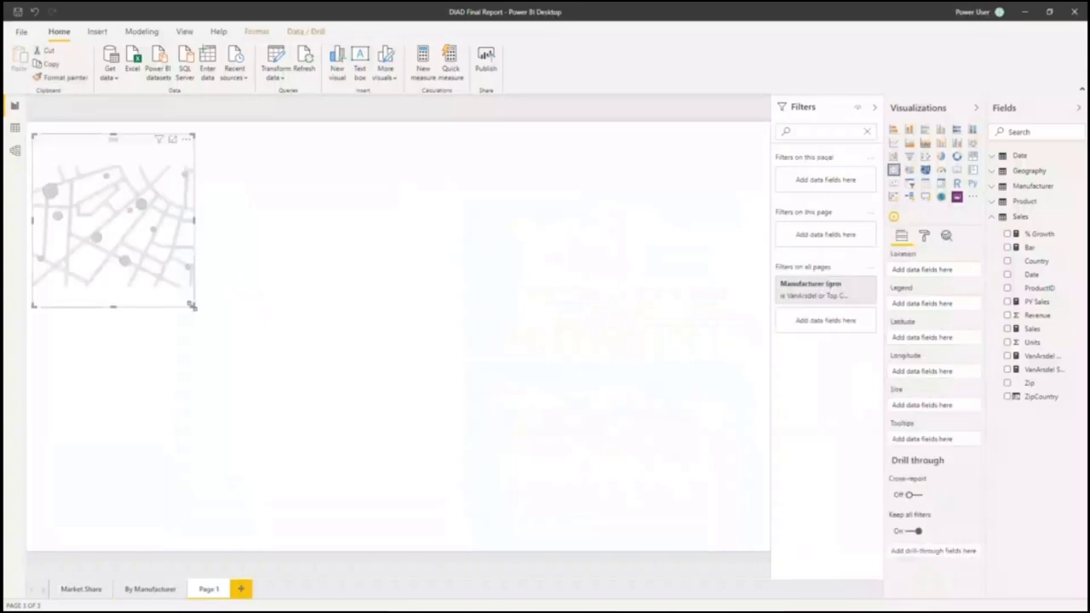
{"action": "left_click_drag", "start_coordinate": [191, 305], "coordinate": [553, 474]}
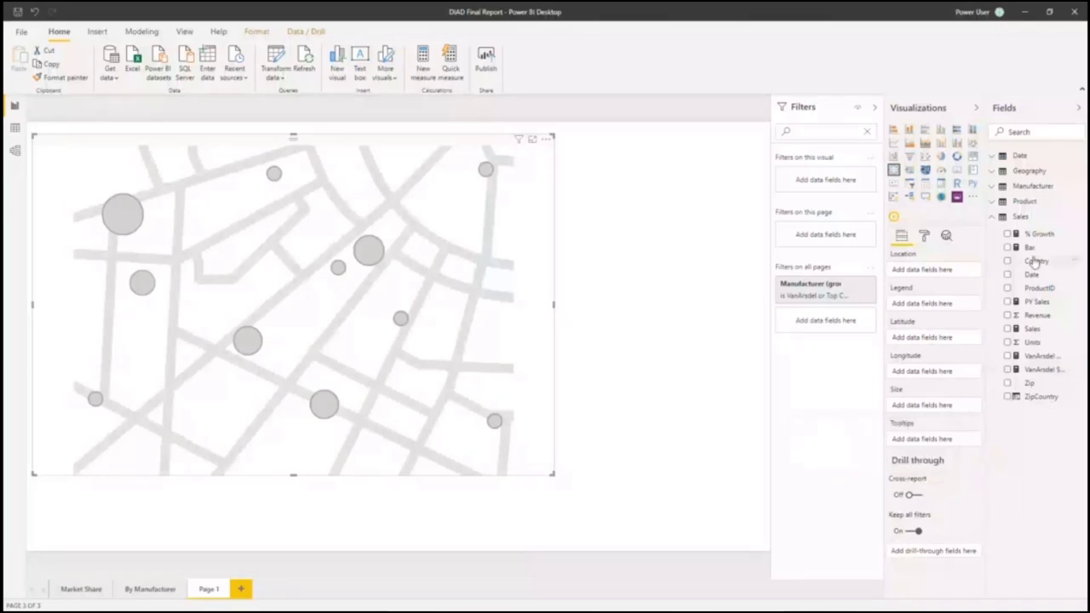
Step: Use Country from the Sales table as the map's location and size its bubbles by Sales
{"action": "left_click_drag", "start_coordinate": [1035, 260], "coordinate": [942, 271]}
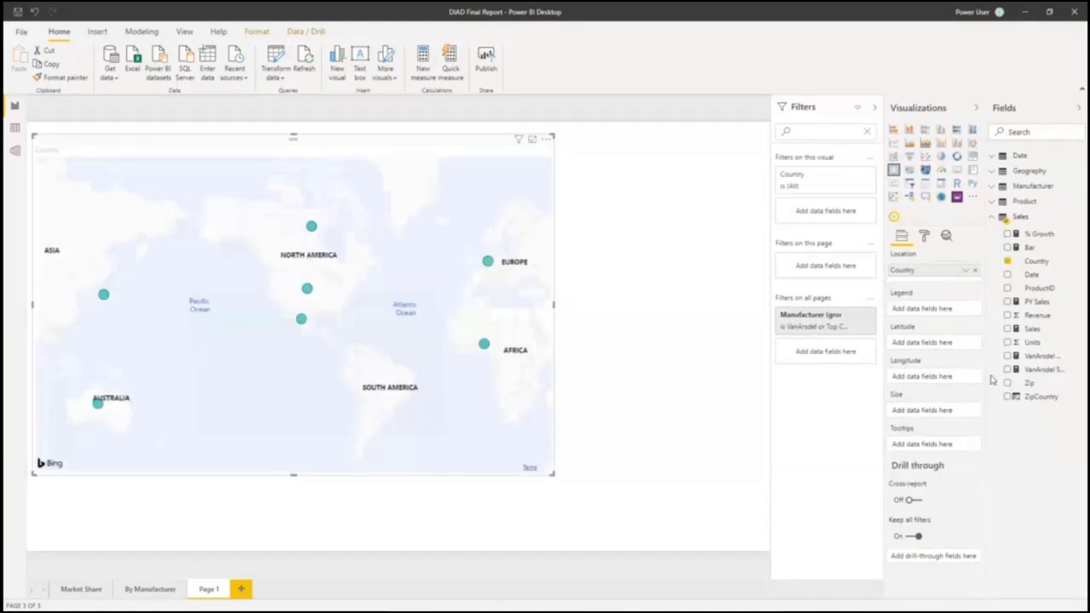
{"action": "left_click_drag", "start_coordinate": [1032, 329], "coordinate": [895, 407]}
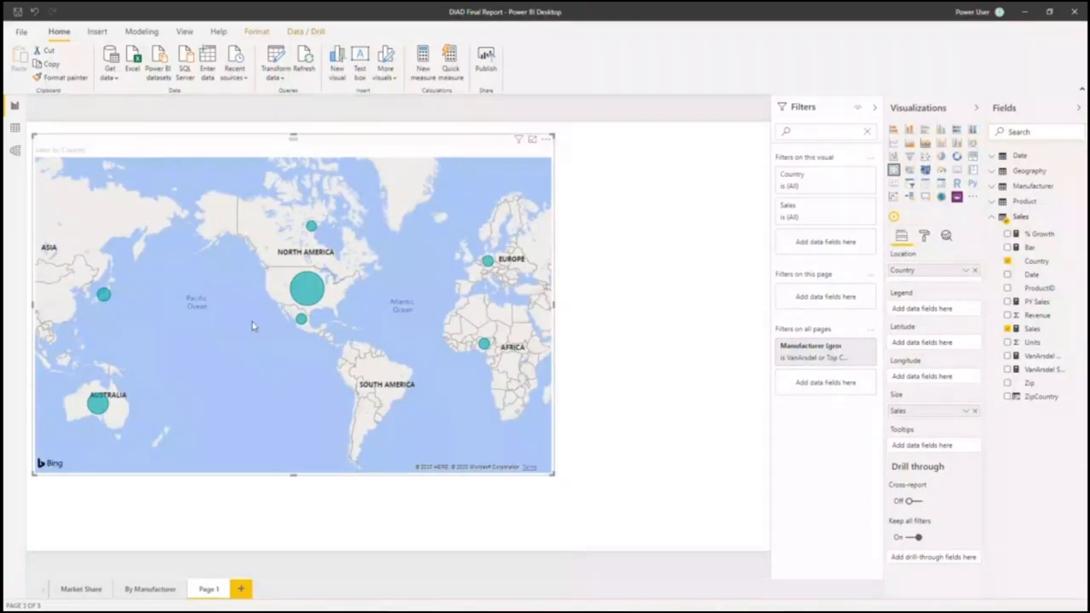
{"action": "mouse_move", "coordinate": [315, 295]}
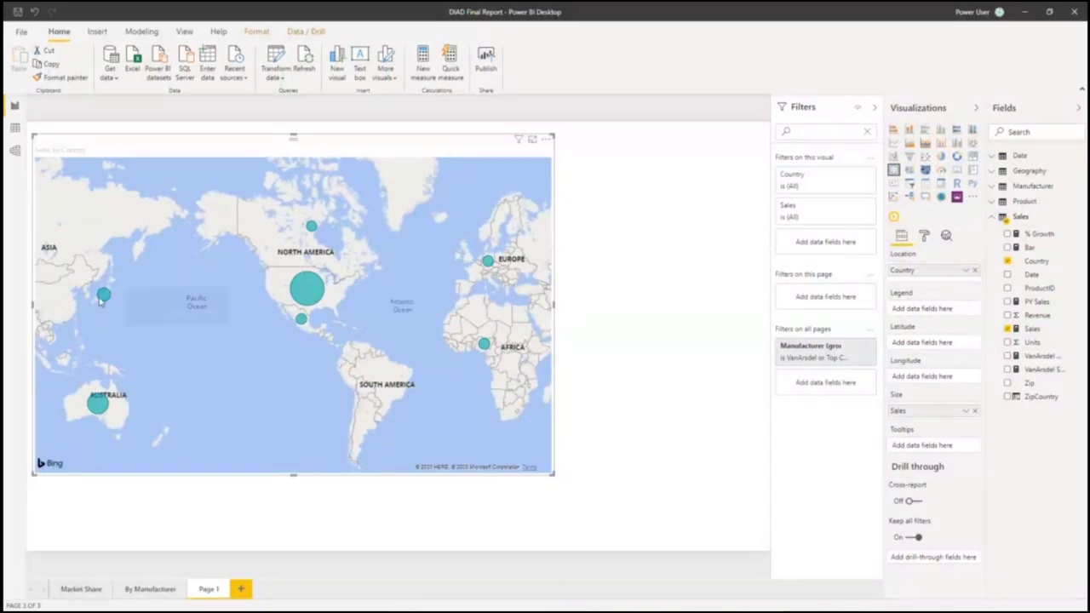
{"action": "mouse_move", "coordinate": [101, 298]}
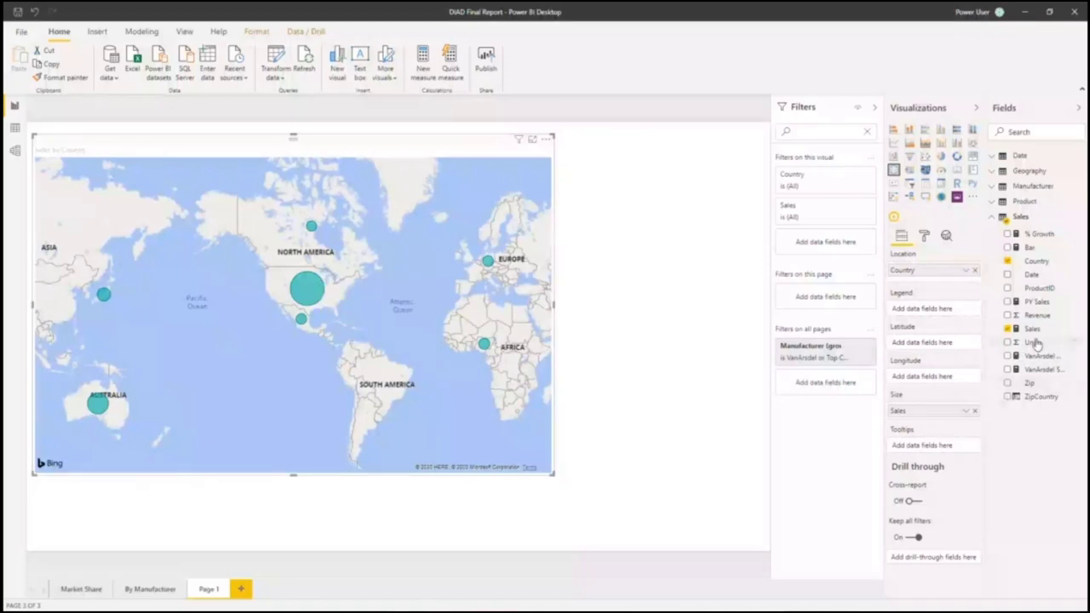
Step: Add Units to the map's tooltips and convert the map into a clustered bar chart
{"action": "left_click_drag", "start_coordinate": [1035, 343], "coordinate": [928, 445]}
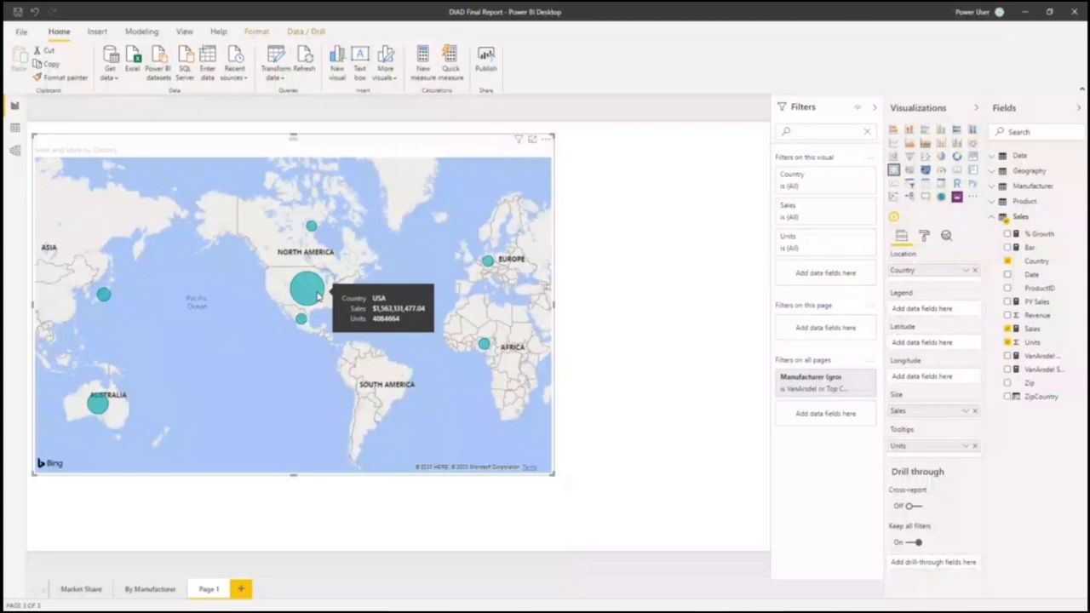
{"action": "left_click", "coordinate": [664, 349]}
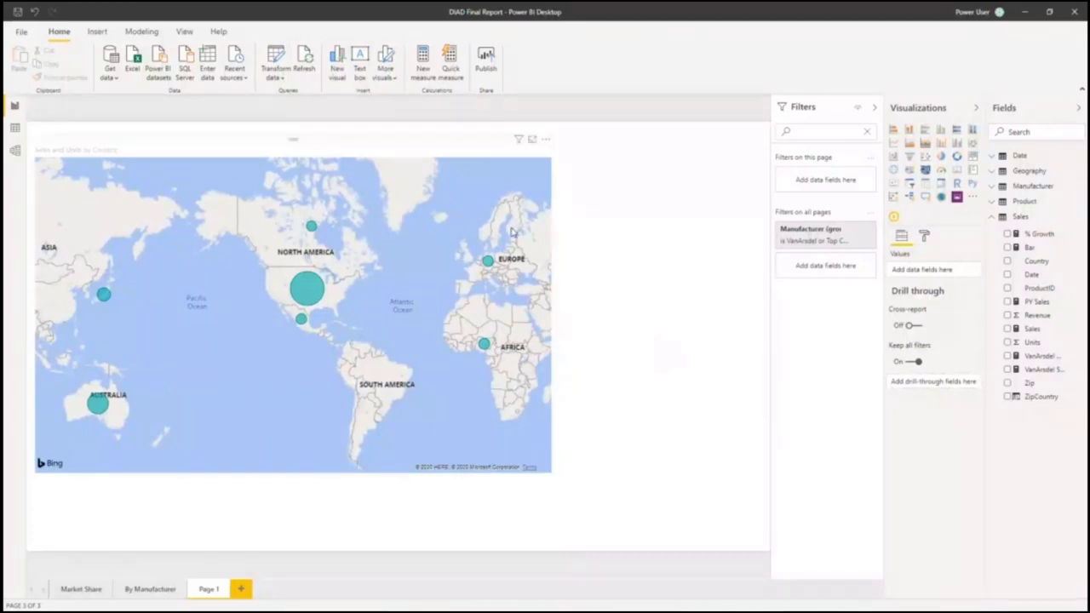
{"action": "left_click", "coordinate": [511, 341]}
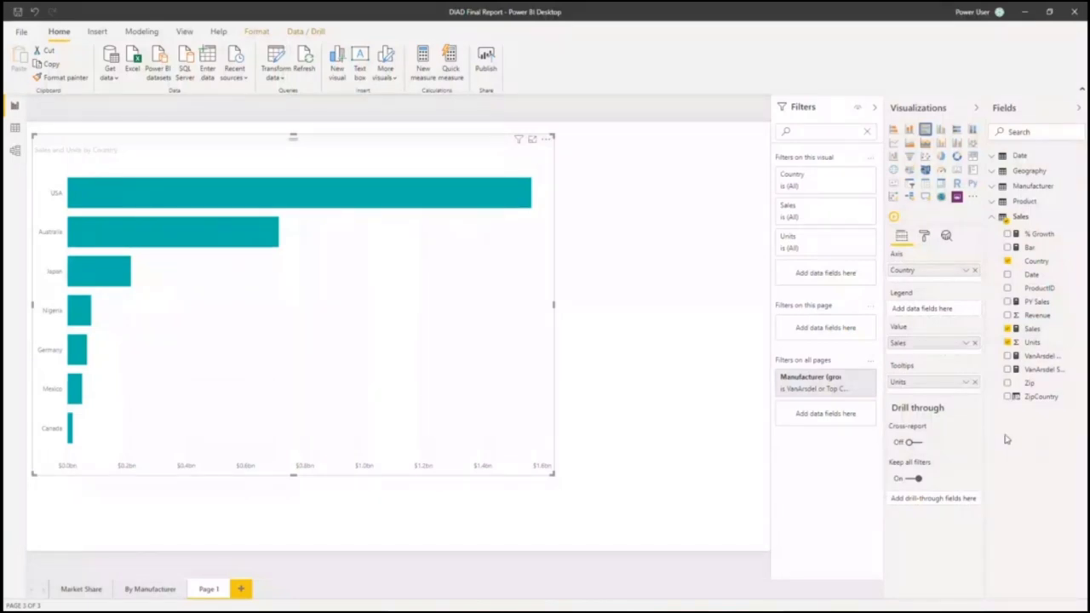
Step: Examine the available data connectors in the File, Database, Power Platform, Azure, Online Services and Other categories
{"action": "left_click", "coordinate": [119, 81]}
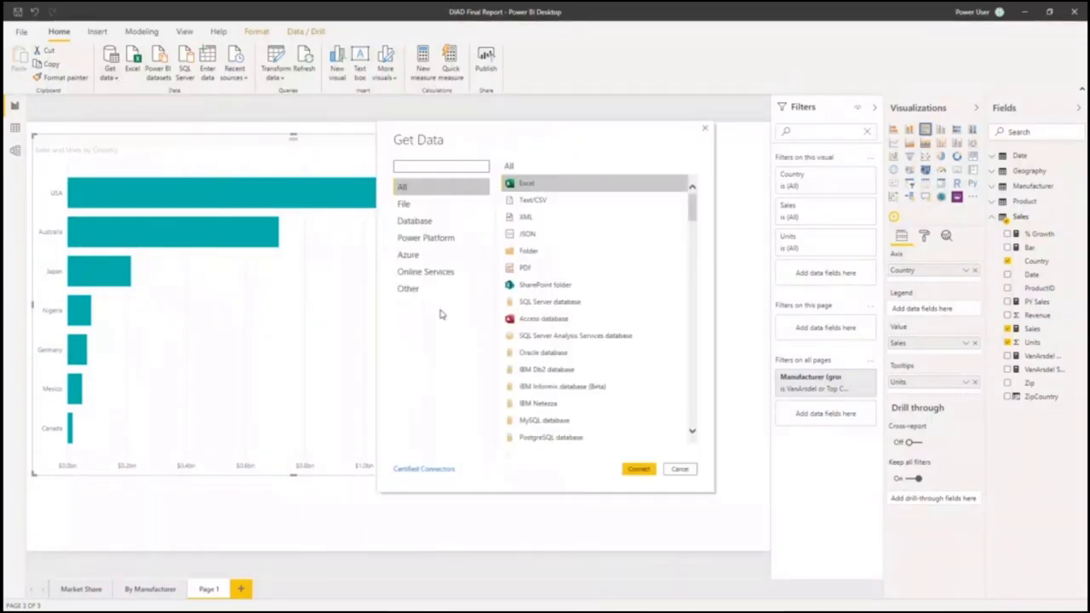
{"action": "left_click", "coordinate": [406, 206]}
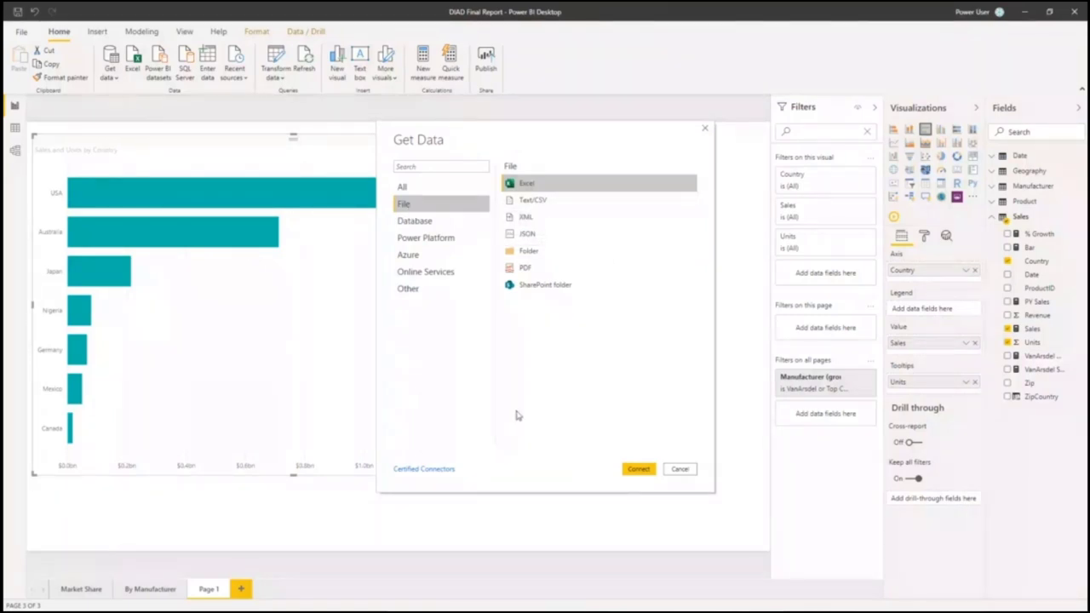
{"action": "left_click", "coordinate": [441, 226]}
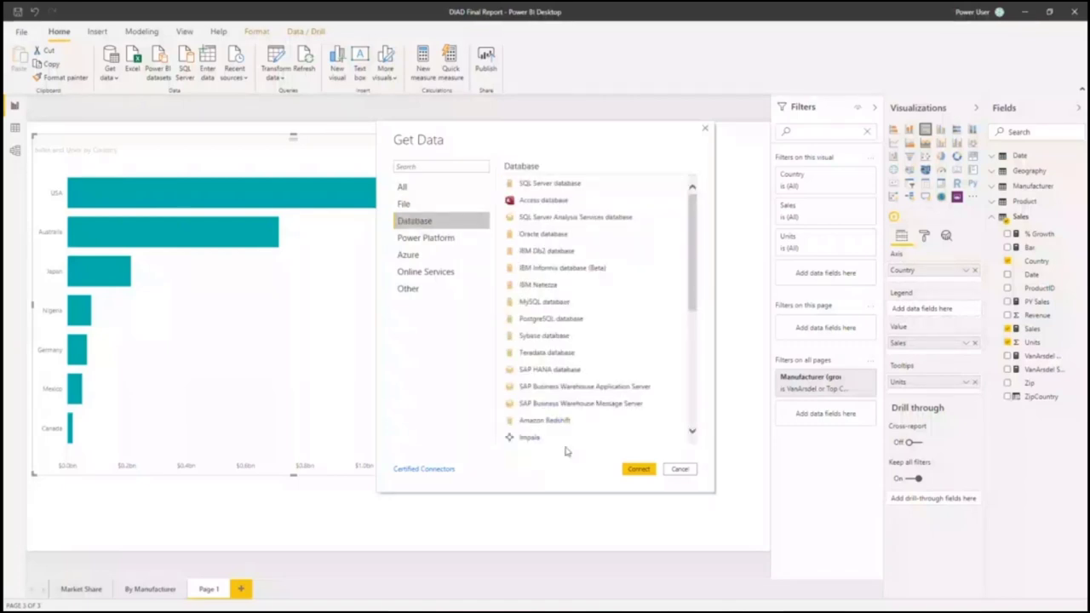
{"action": "left_click", "coordinate": [438, 239]}
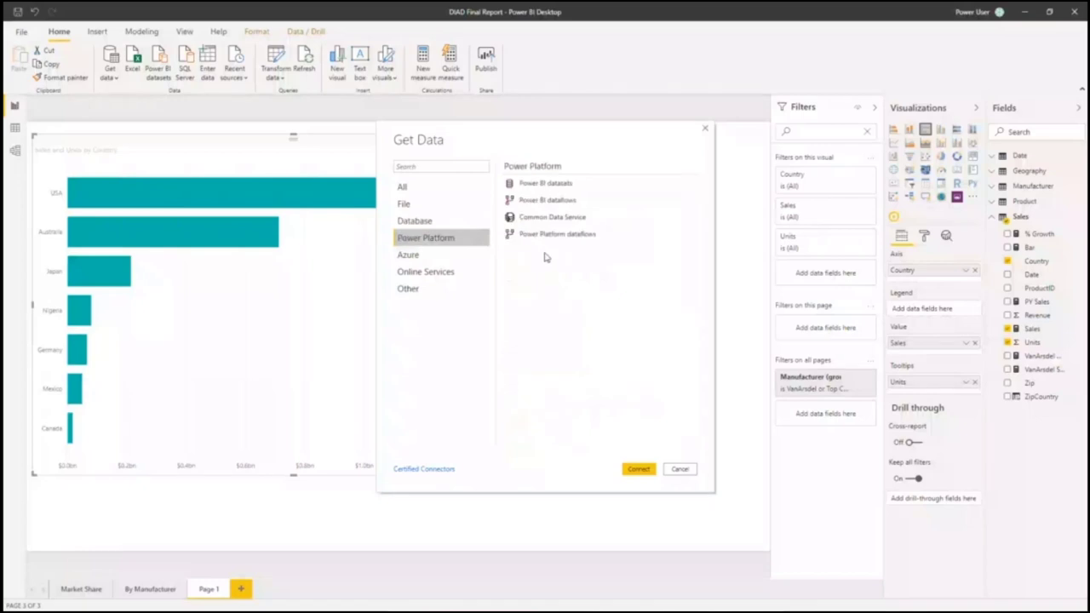
{"action": "left_click", "coordinate": [422, 255]}
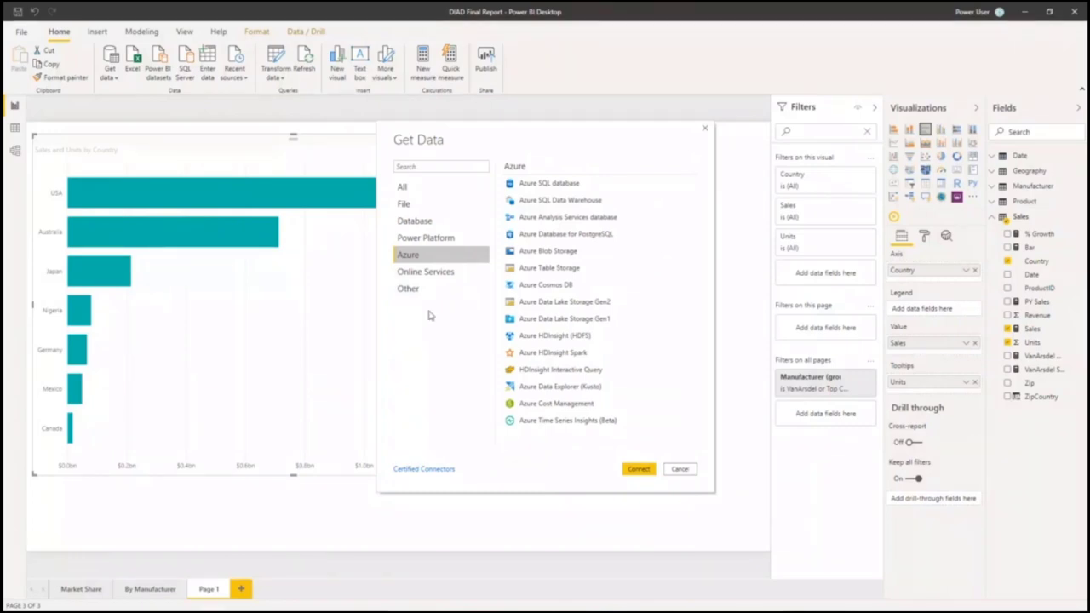
{"action": "key", "text": "Down"}
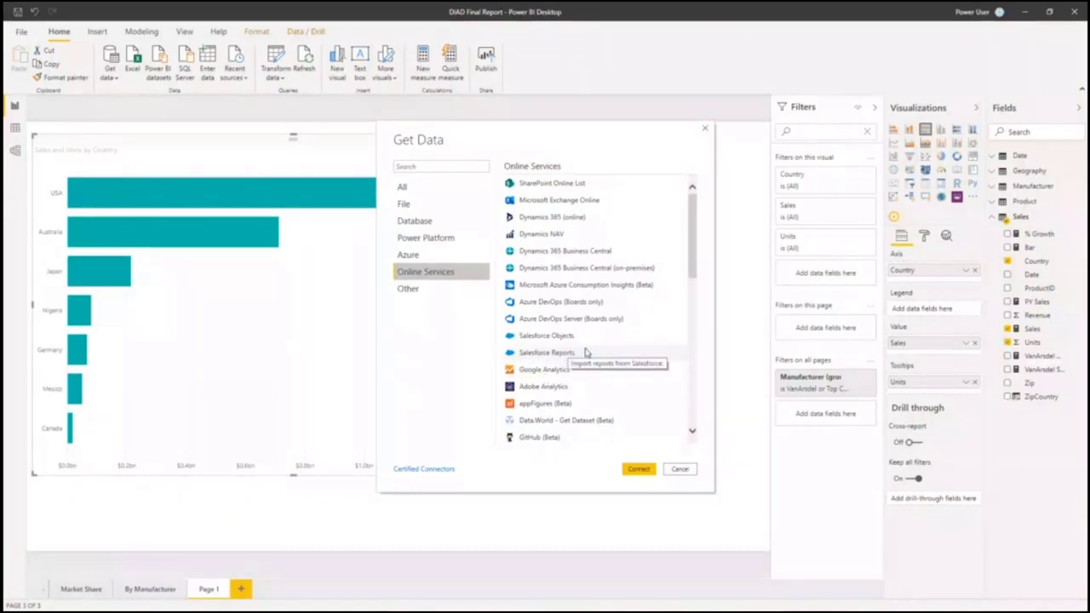
{"action": "left_click_drag", "start_coordinate": [694, 261], "coordinate": [691, 392]}
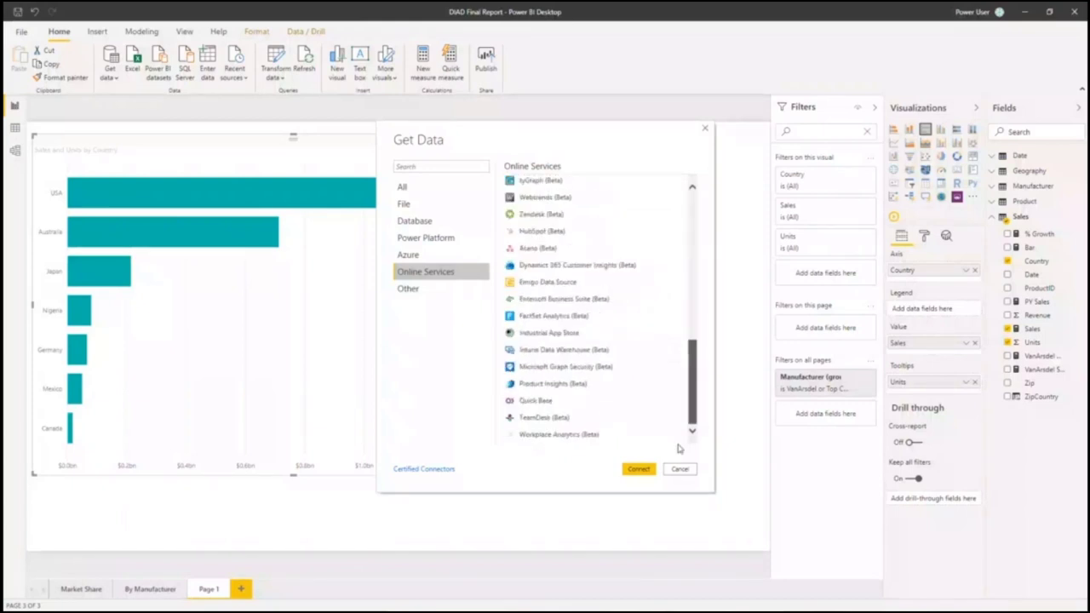
{"action": "left_click", "coordinate": [452, 289]}
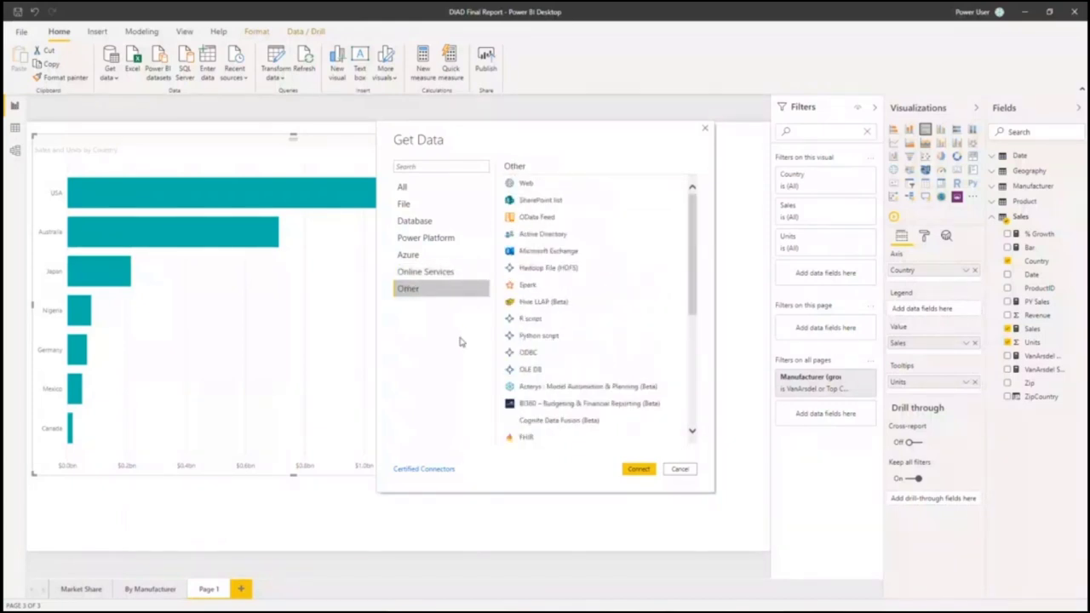
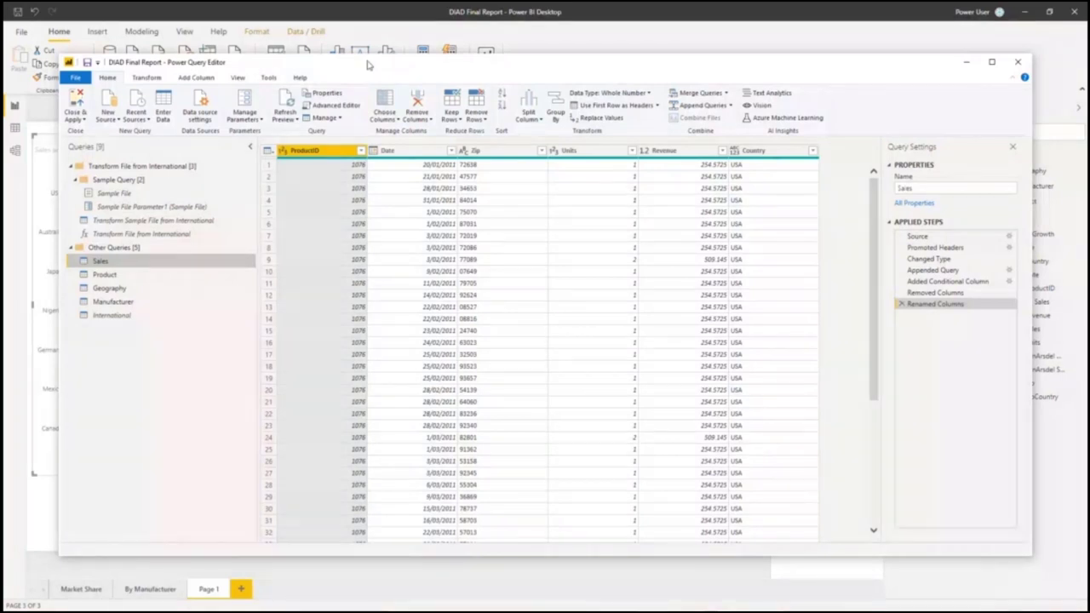
Step: In the Power Query Editor, examine the Product query's Source and Navigation steps, including the Navigation step's source table settings
{"action": "left_click_drag", "start_coordinate": [368, 65], "coordinate": [351, 37]}
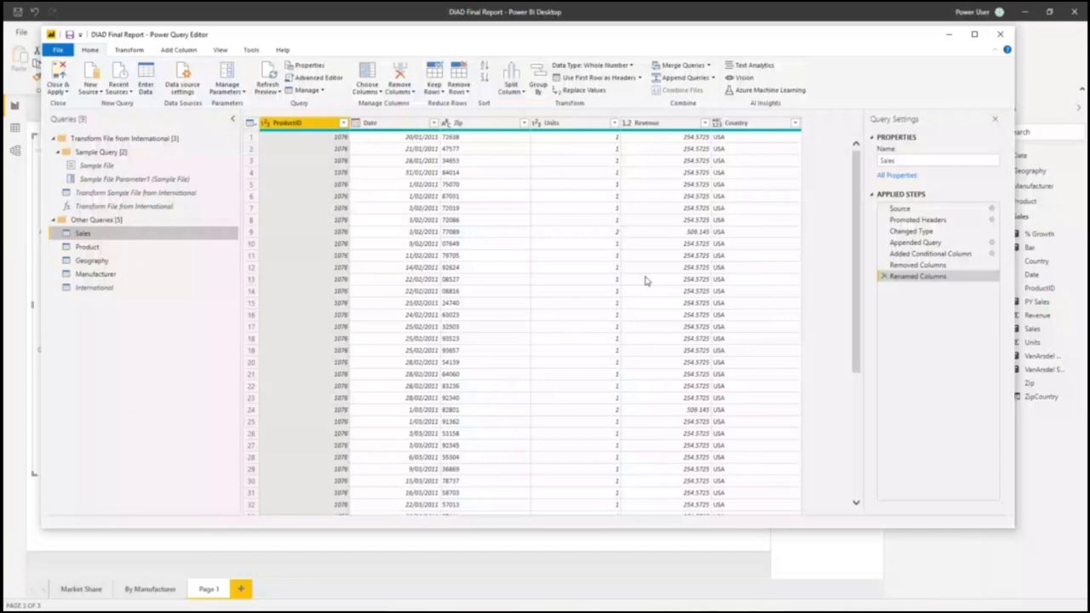
{"action": "left_click", "coordinate": [87, 247]}
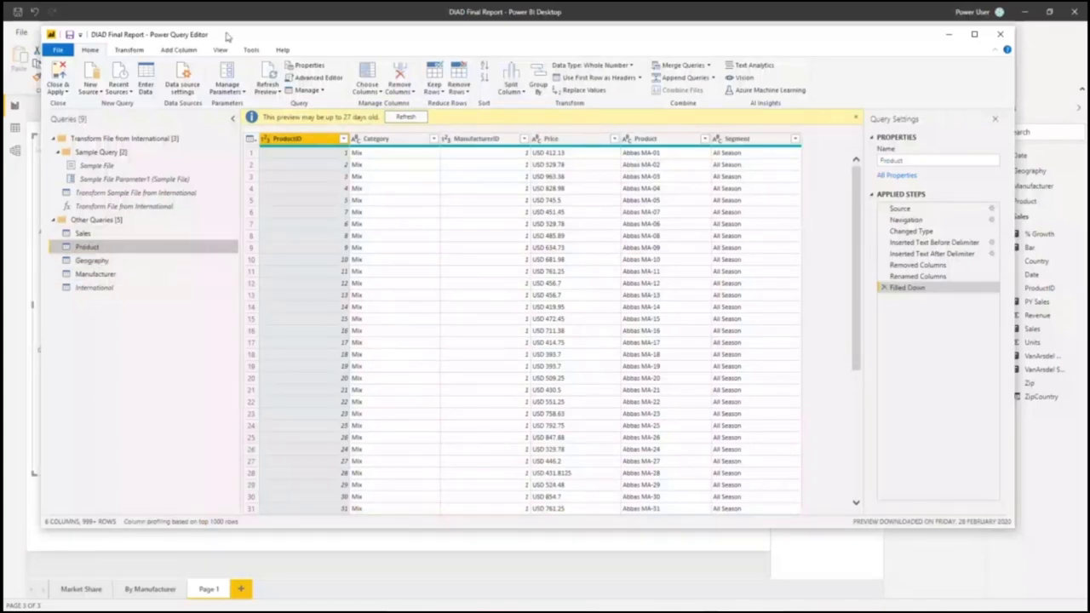
{"action": "left_click_drag", "start_coordinate": [227, 37], "coordinate": [321, 48]}
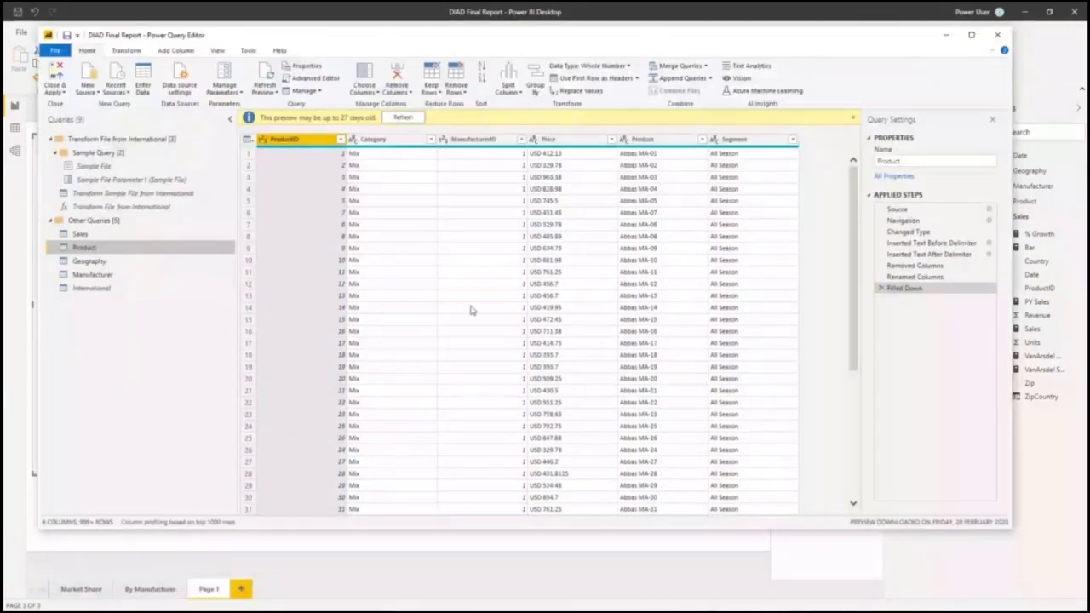
{"action": "left_click", "coordinate": [898, 210]}
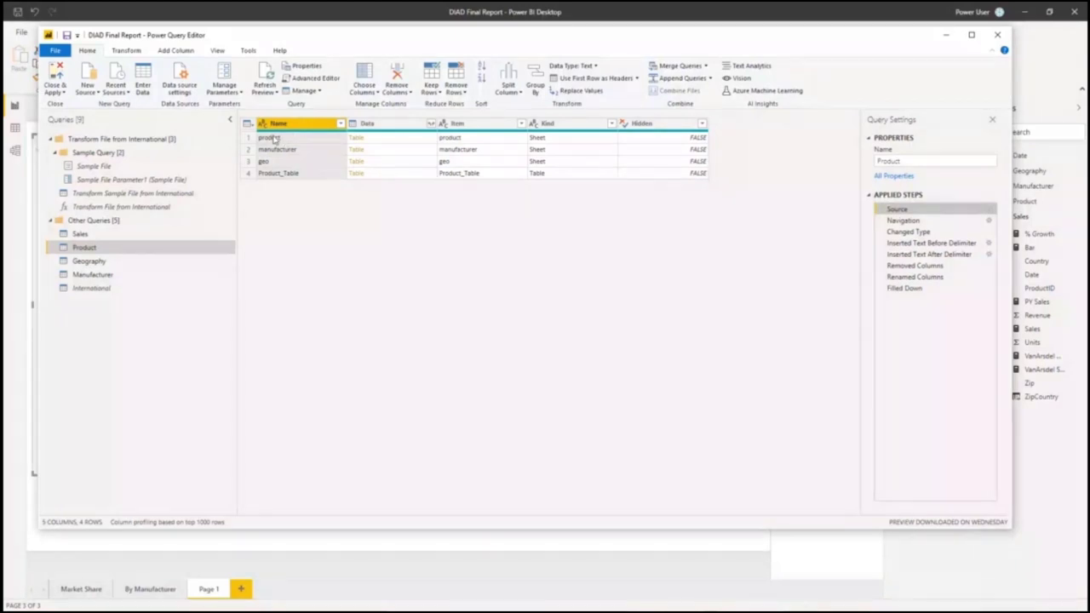
{"action": "left_click", "coordinate": [904, 220]}
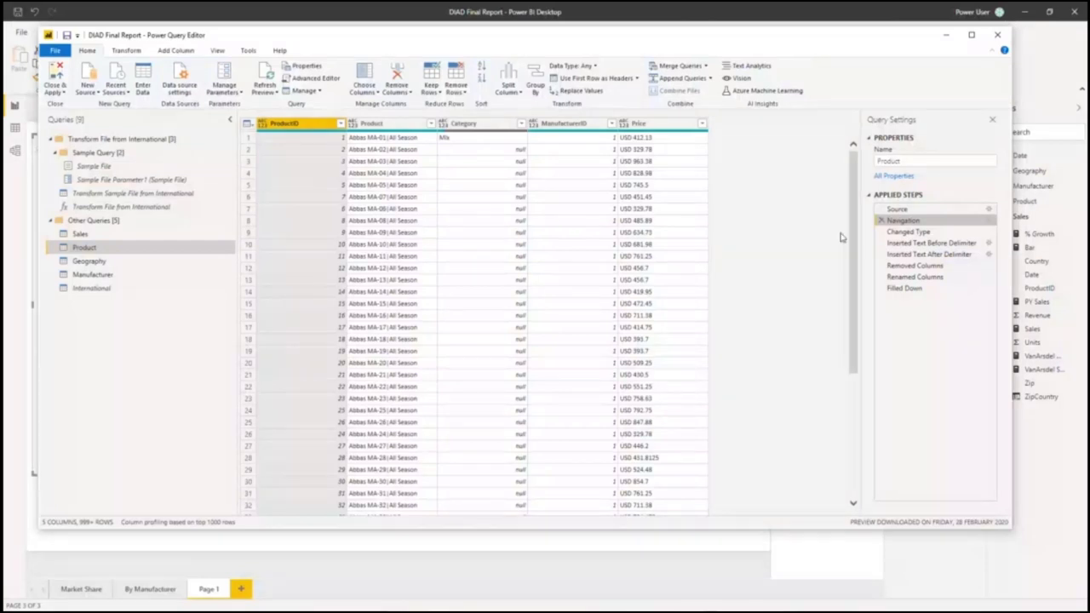
{"action": "left_click", "coordinate": [989, 221]}
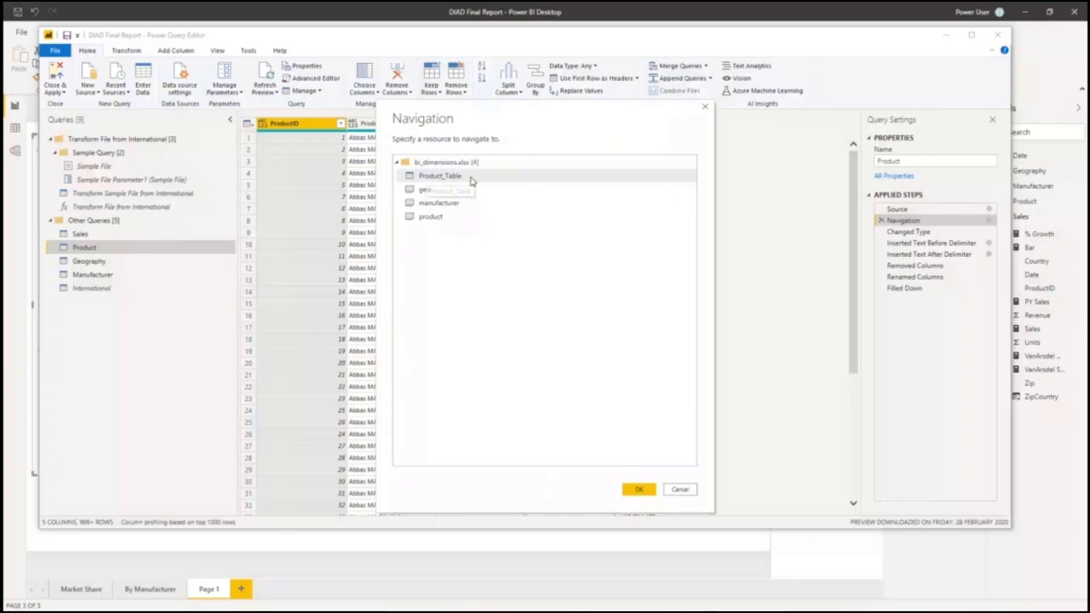
{"action": "left_click", "coordinate": [652, 488]}
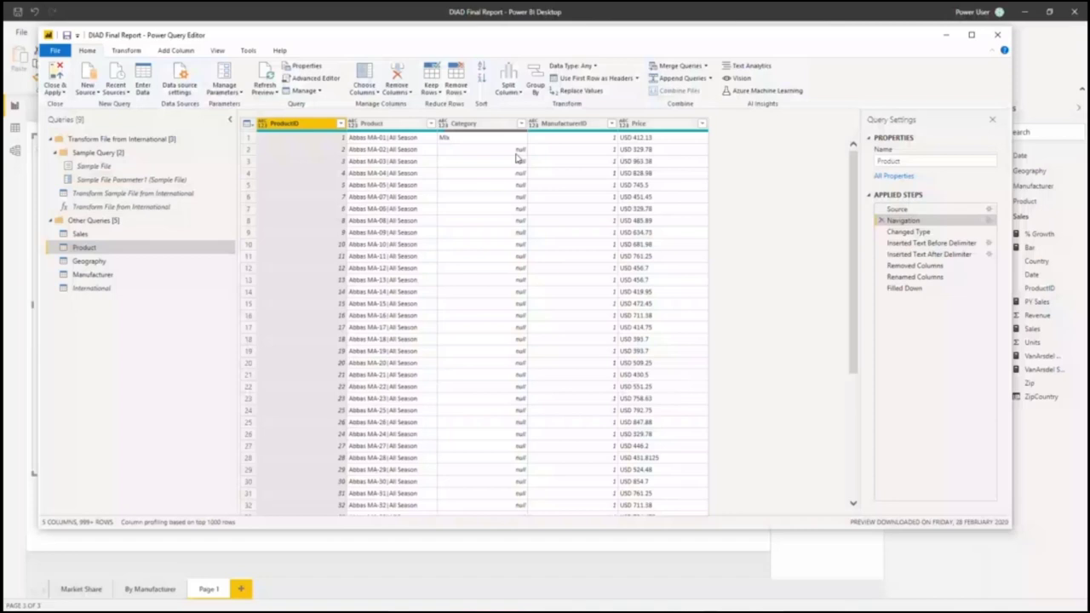
{"action": "left_click", "coordinate": [248, 51]}
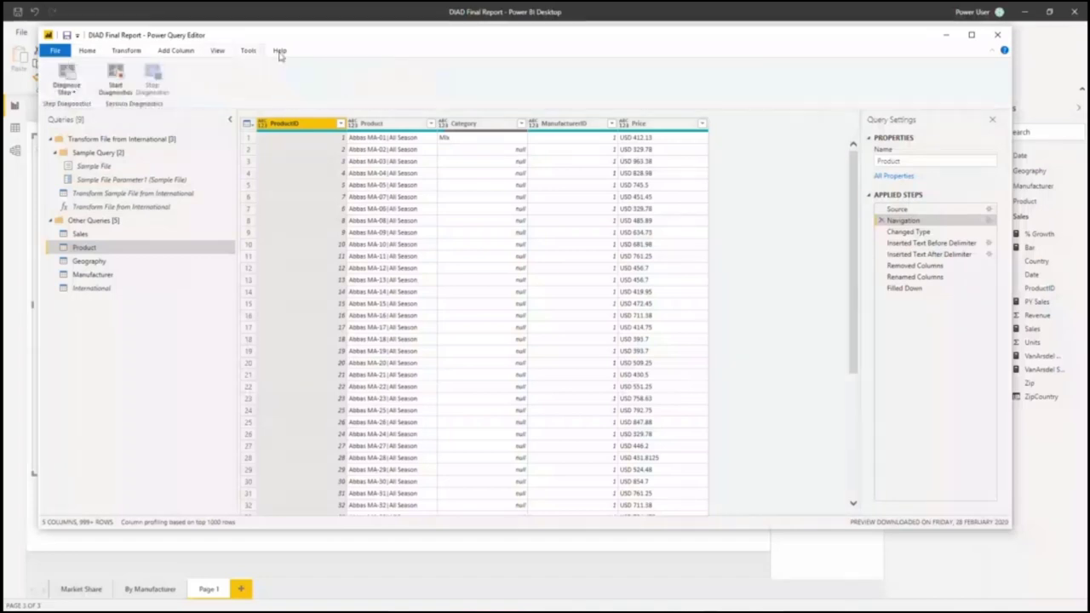
{"action": "left_click", "coordinate": [127, 51]}
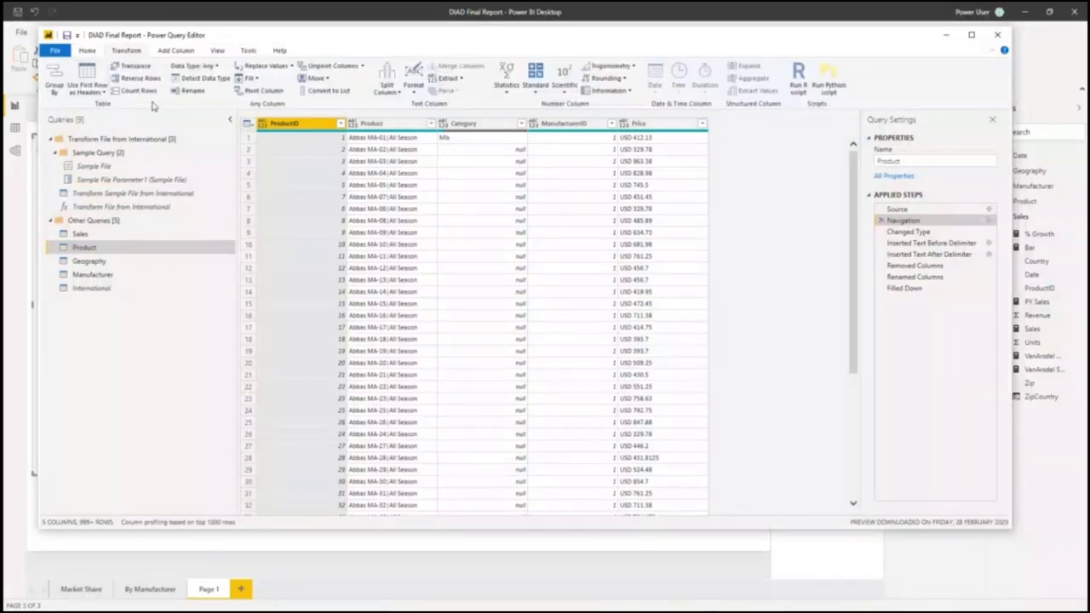
{"action": "left_click", "coordinate": [91, 52]}
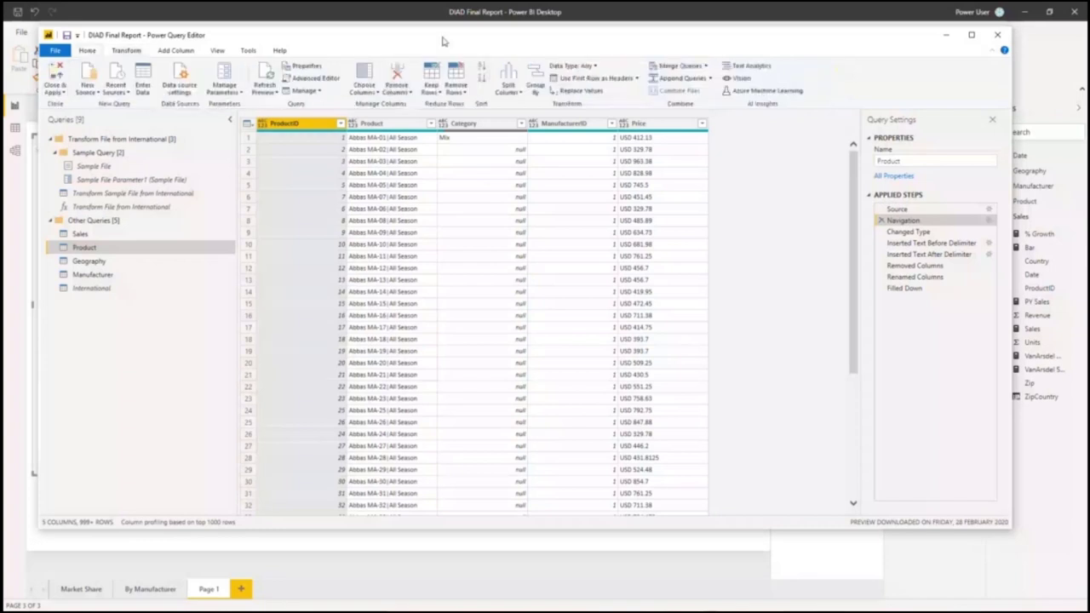
Step: Try removing the Category column right after the Product query's Navigation step, and delete the inserted removal step
{"action": "left_click", "coordinate": [458, 141]}
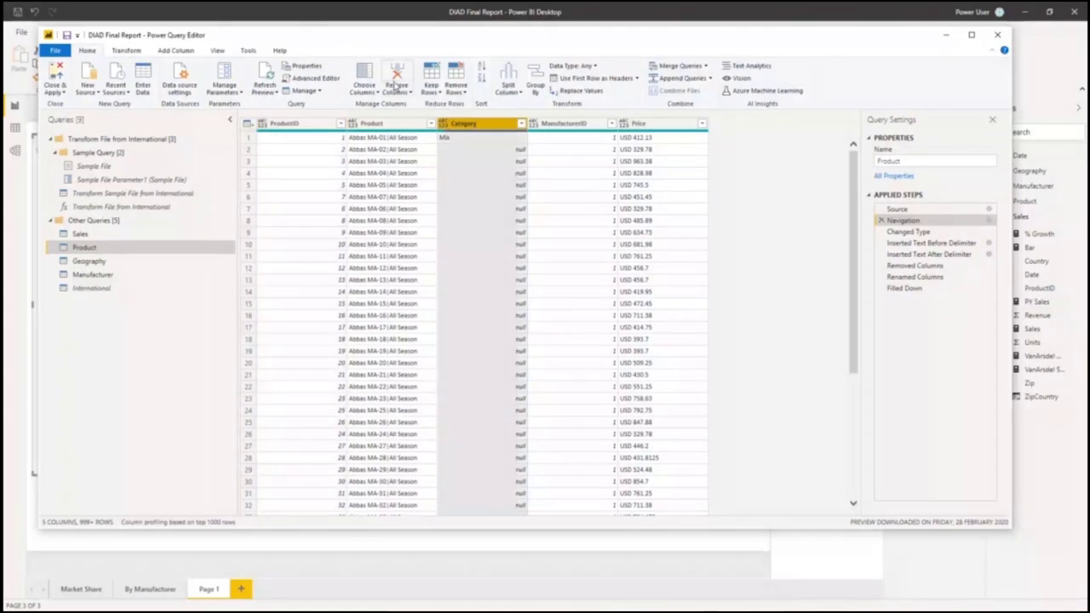
{"action": "left_click", "coordinate": [397, 84]}
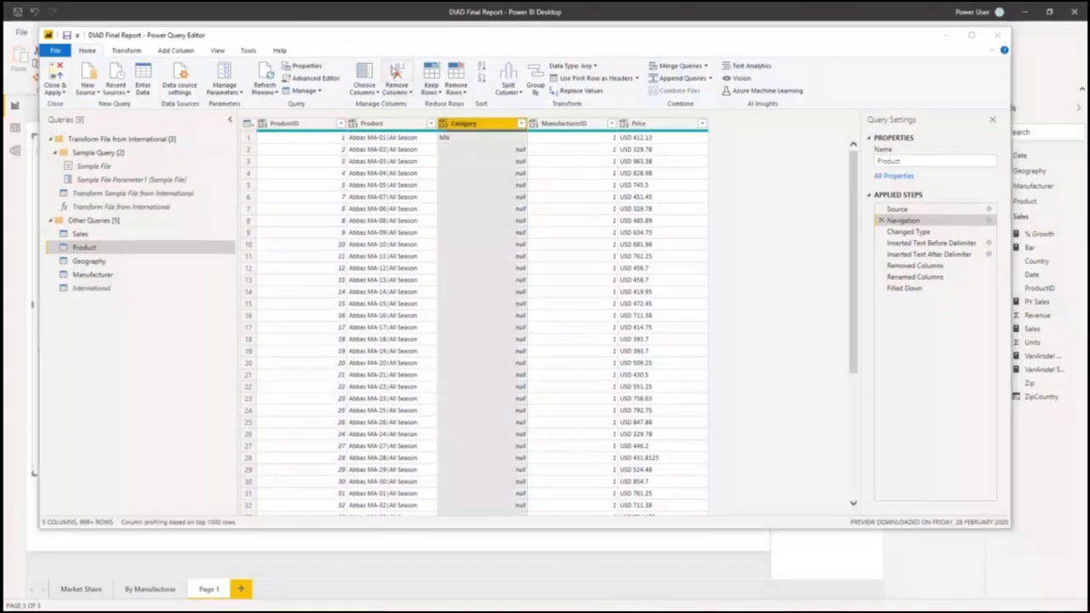
{"action": "left_click", "coordinate": [598, 334]}
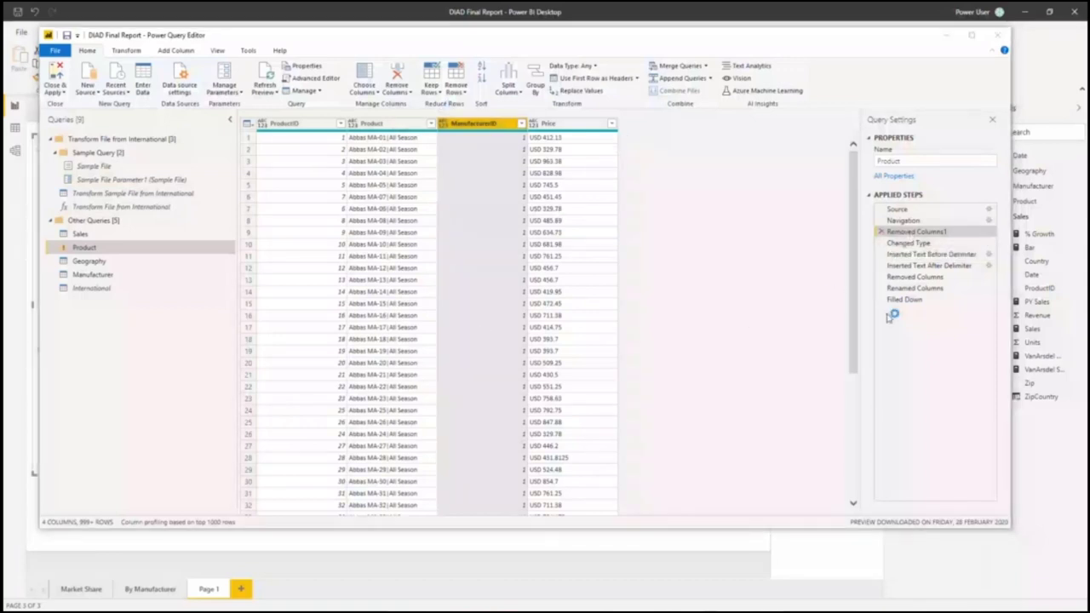
{"action": "key", "text": "Delete"}
{"action": "left_click", "coordinate": [601, 333]}
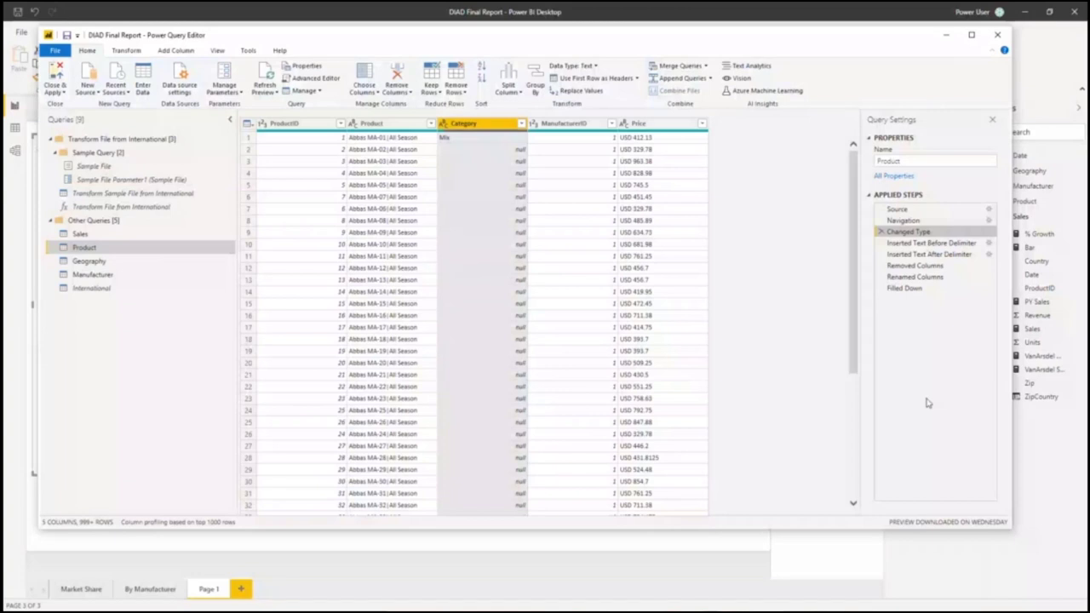
Step: Examine the Product query at its Inserted Text Before Delimiter, Inserted Text After Delimiter and Filled Down steps, and the column operations available for ManufacturerID
{"action": "left_click", "coordinate": [942, 246]}
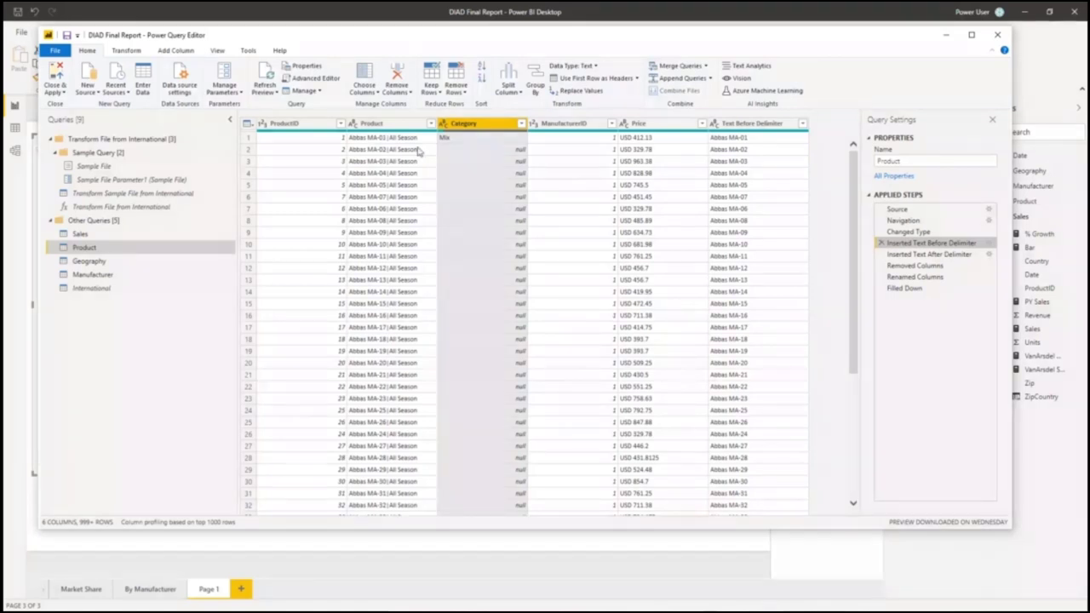
{"action": "key", "text": "Down"}
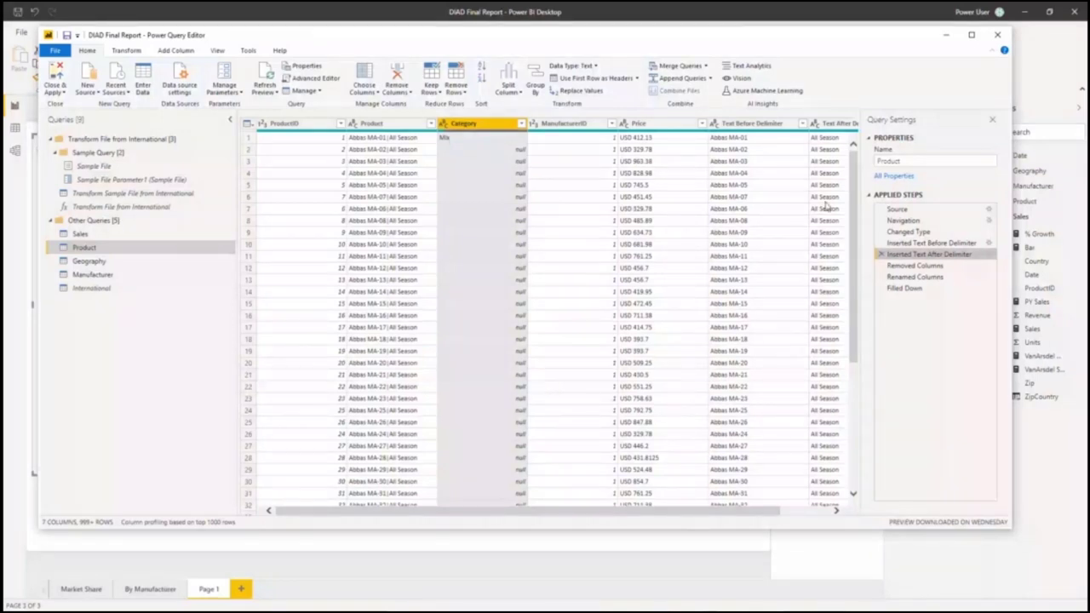
{"action": "left_click", "coordinate": [904, 288]}
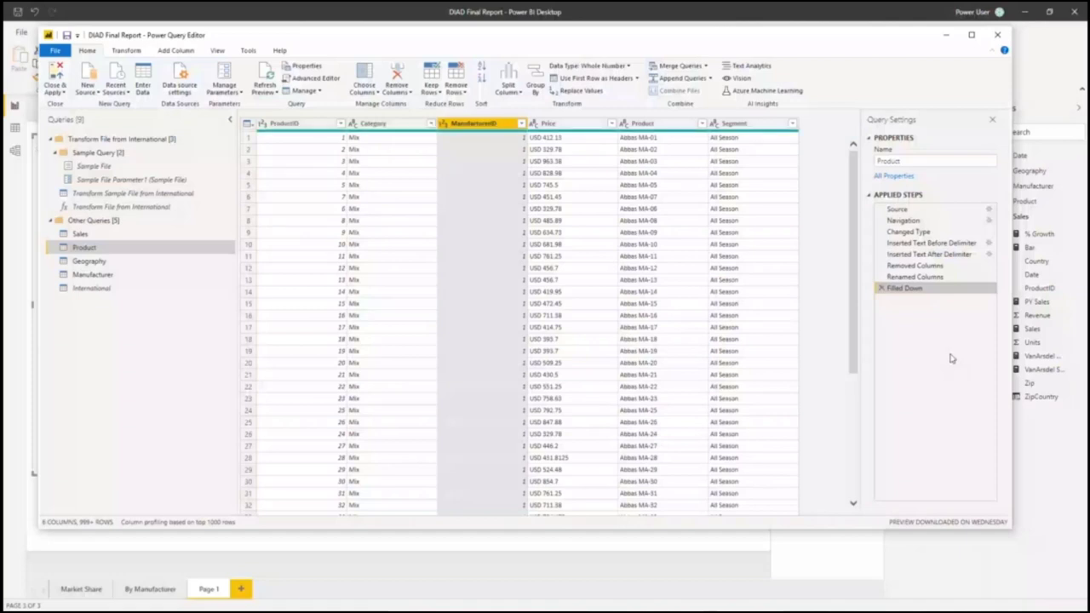
{"action": "right_click", "coordinate": [489, 127]}
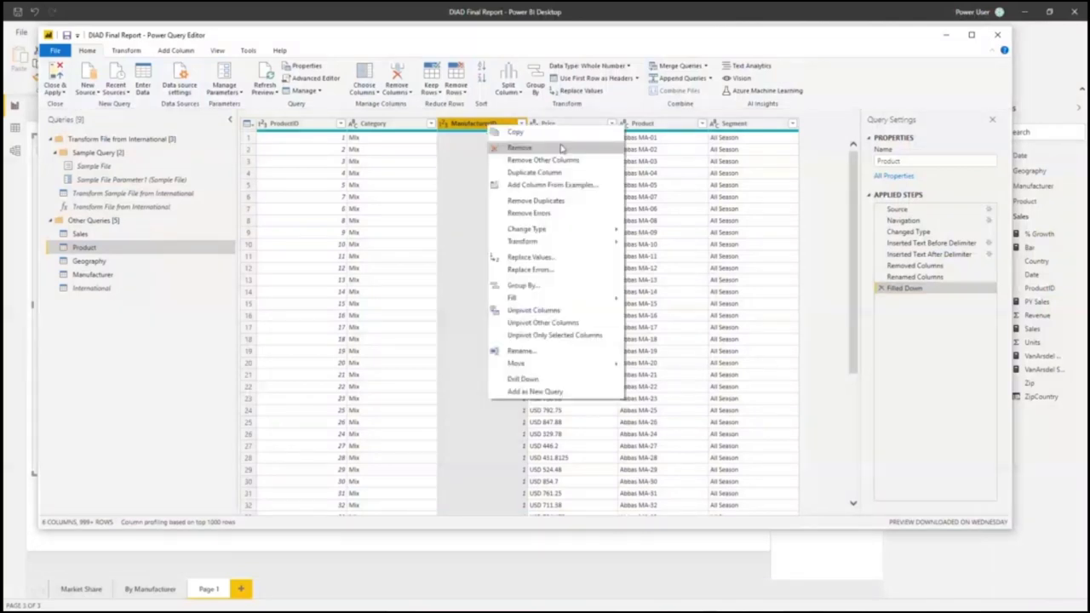
{"action": "key", "text": "Escape"}
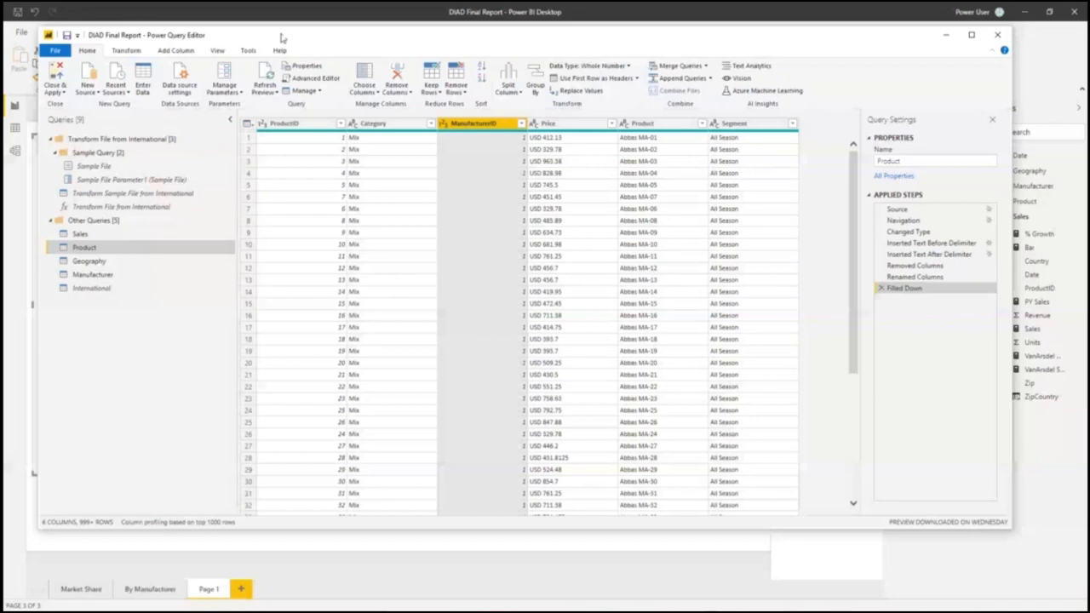
{"action": "left_click_drag", "start_coordinate": [282, 38], "coordinate": [292, 47]}
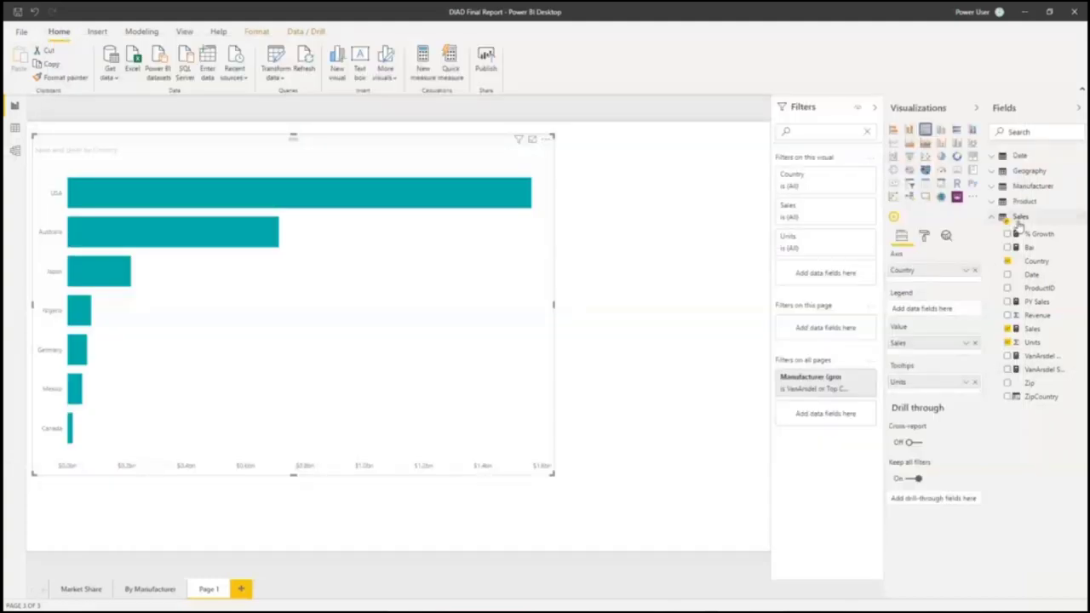
Step: On the Market Share page, set the relative date slicer in the report header to the last 24 months
{"action": "left_click", "coordinate": [78, 589]}
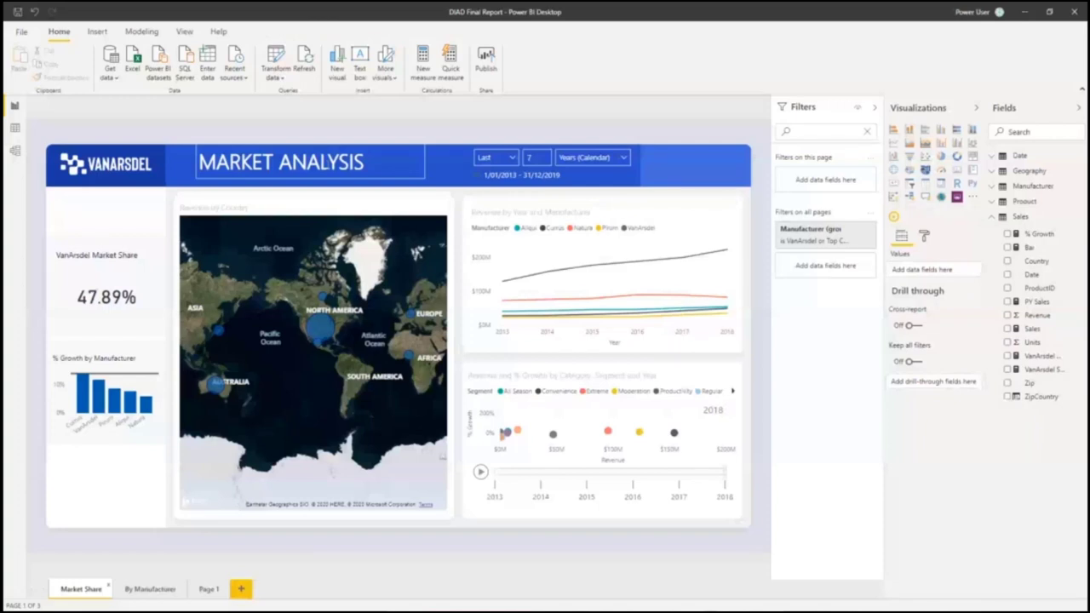
{"action": "mouse_move", "coordinate": [284, 168]}
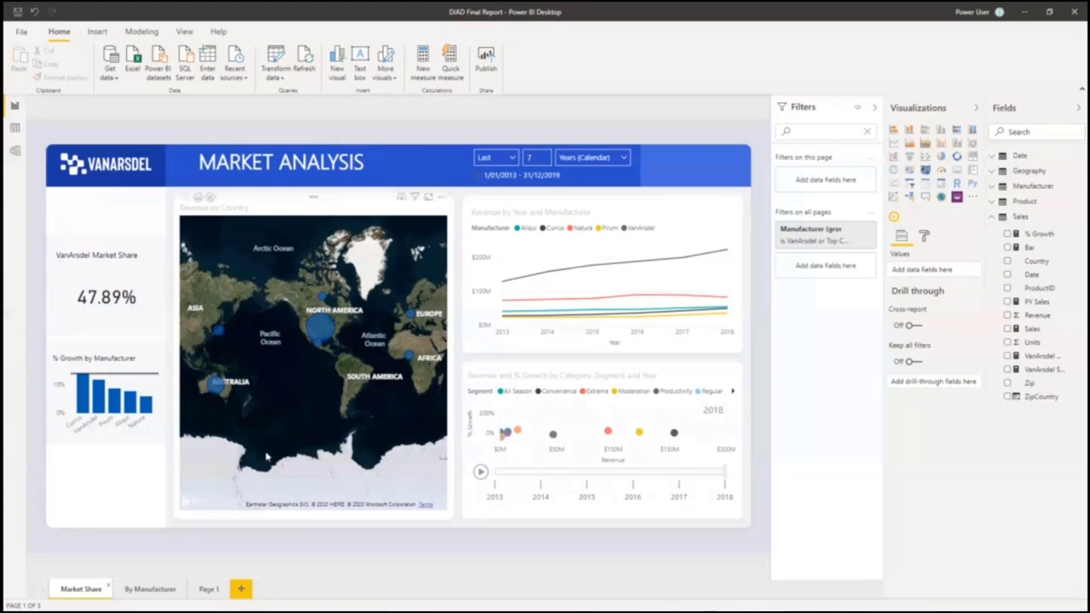
{"action": "left_click", "coordinate": [534, 158]}
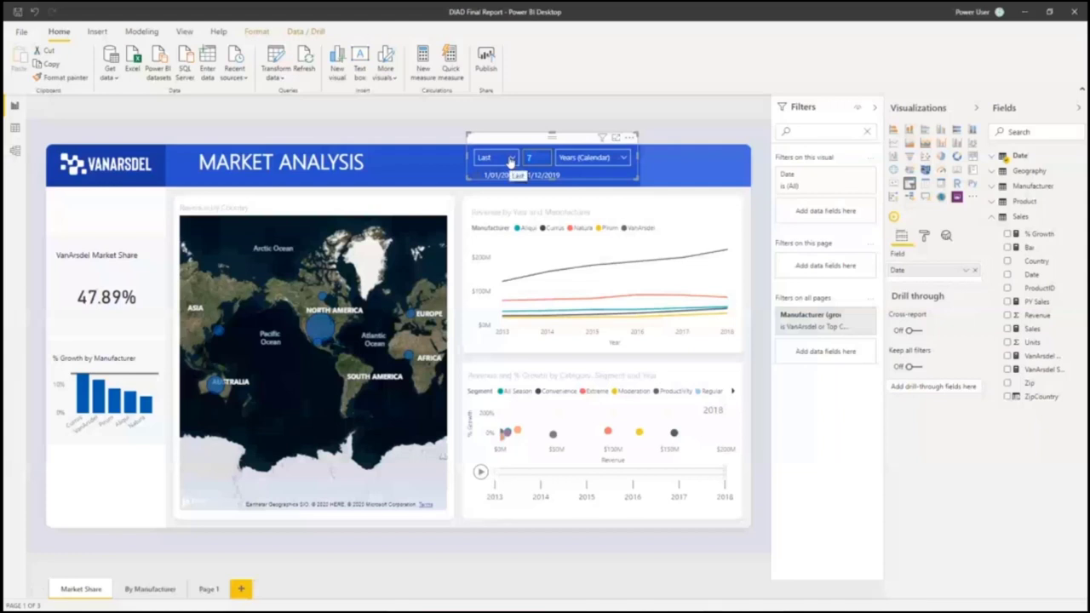
{"action": "type", "text": "3"}
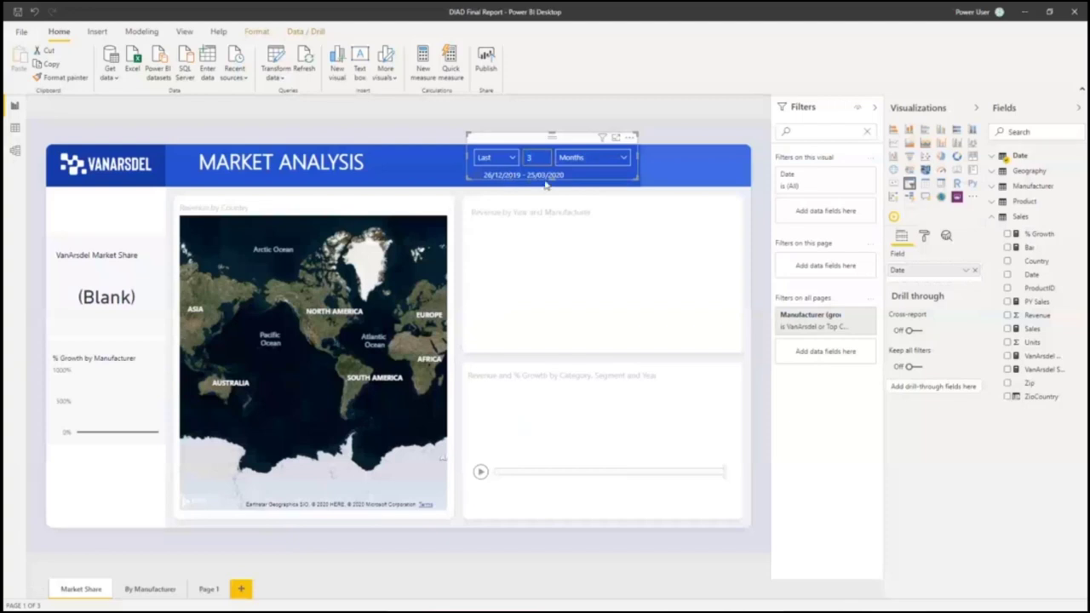
{"action": "key", "text": "BackSpace"}
{"action": "type", "text": "24"}
{"action": "key", "text": "Return"}
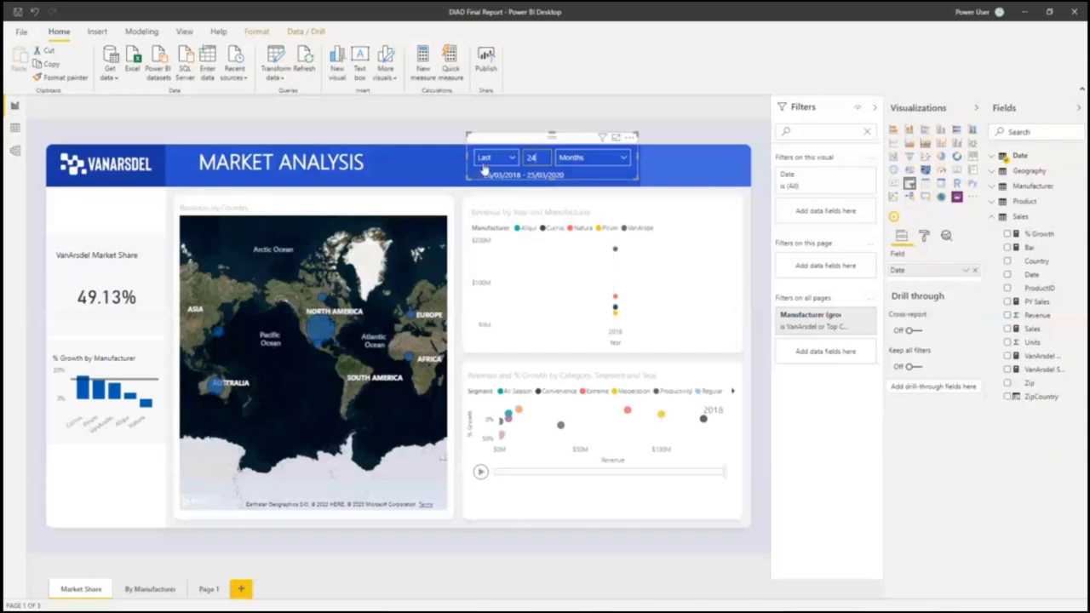
{"action": "left_click", "coordinate": [755, 209]}
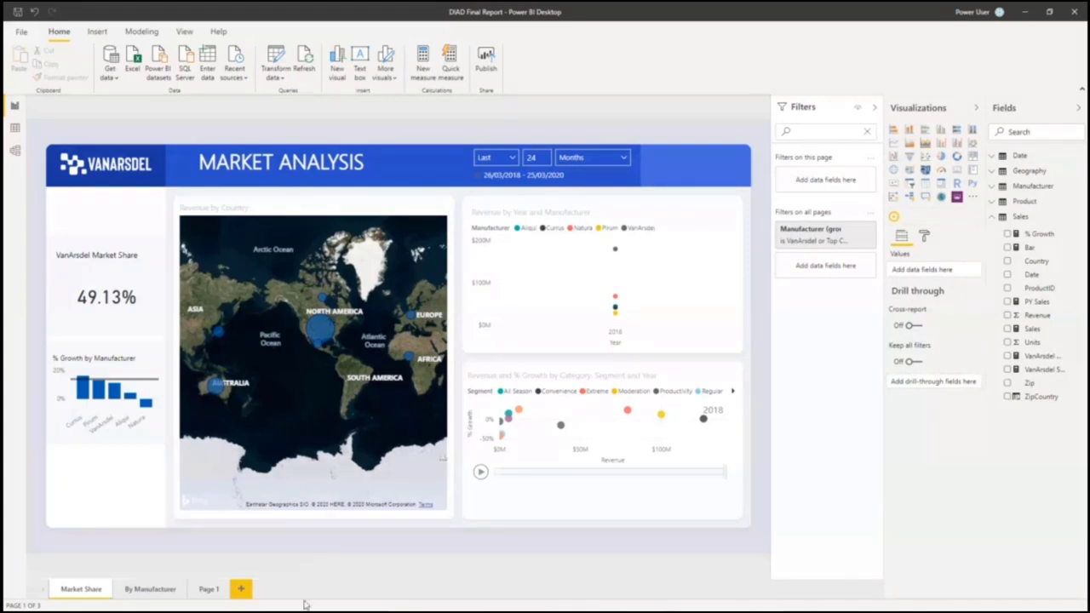
Step: Cross-filter the Market Share page by the USA bubble on the Revenue by Country map, and select the % Growth by Manufacturer chart
{"action": "mouse_move", "coordinate": [324, 333]}
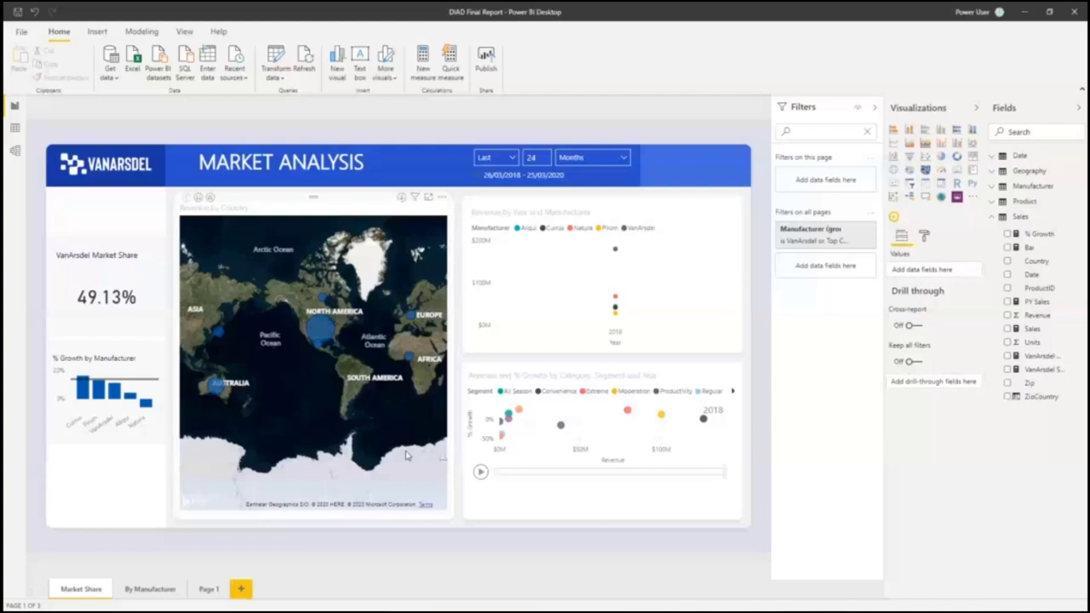
{"action": "left_click", "coordinate": [323, 328]}
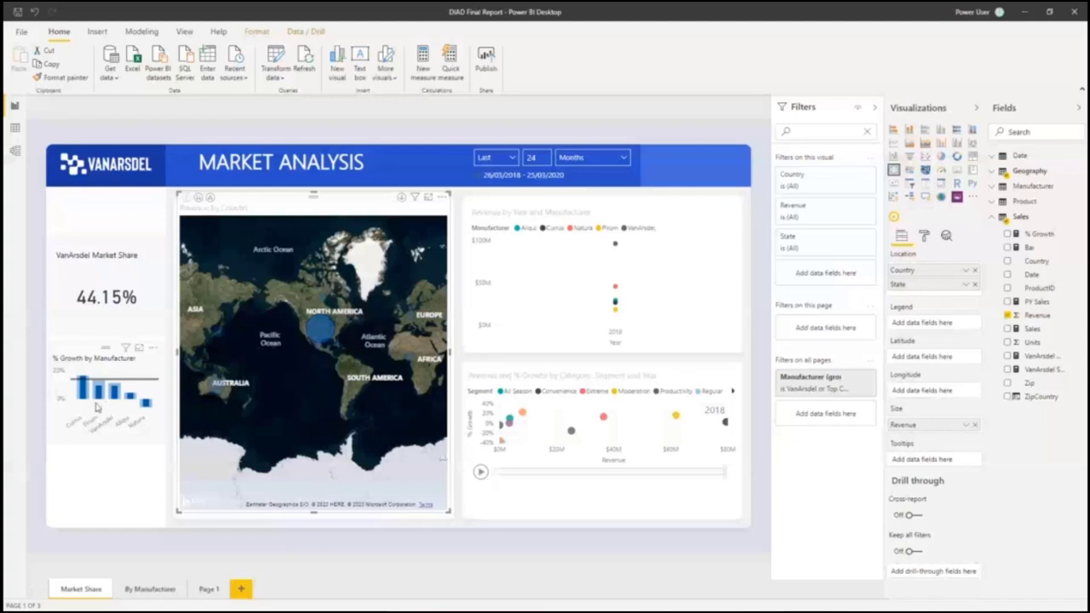
{"action": "mouse_move", "coordinate": [99, 394]}
{"action": "left_click", "coordinate": [158, 359]}
Step: Turn on Edit interactions for the visuals and cross-filter the page by the USA bubble on the Revenue by Country map
{"action": "left_click", "coordinate": [184, 31]}
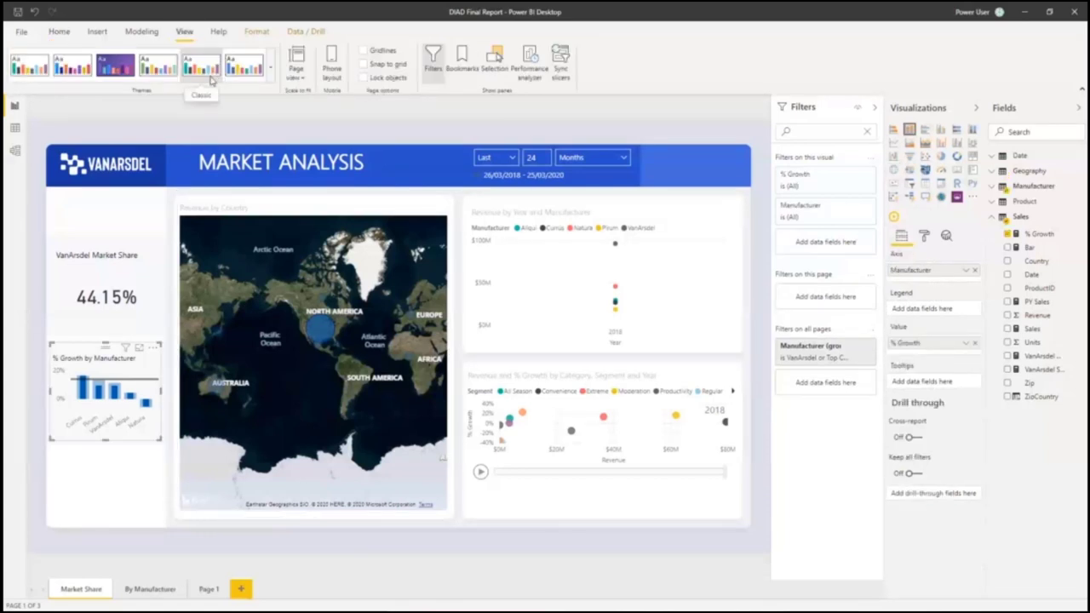
{"action": "left_click", "coordinate": [256, 31]}
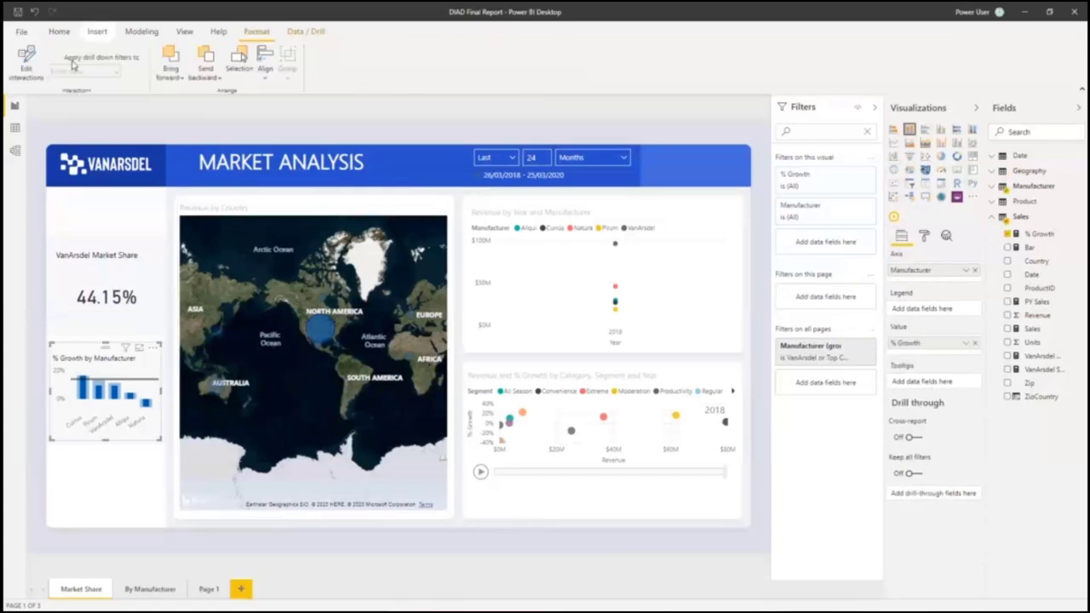
{"action": "left_click", "coordinate": [263, 140]}
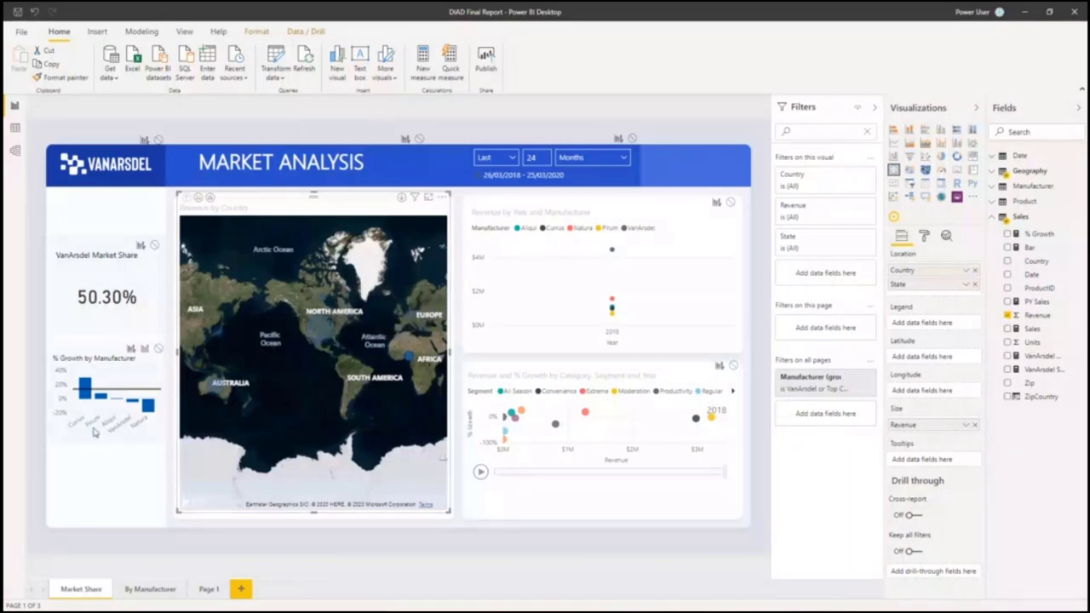
{"action": "left_click", "coordinate": [323, 333]}
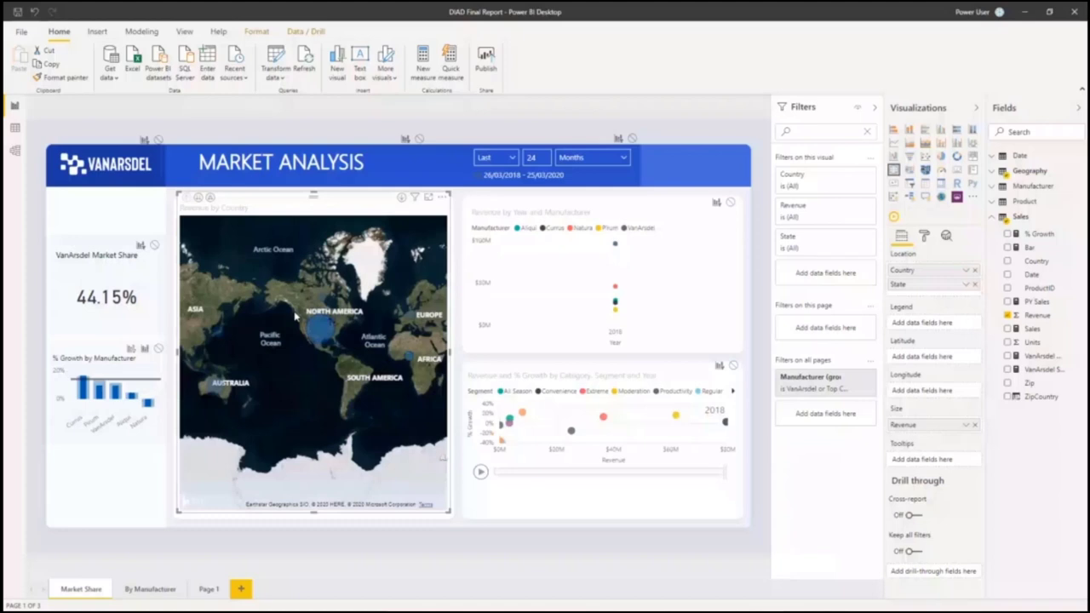
{"action": "left_click", "coordinate": [159, 496]}
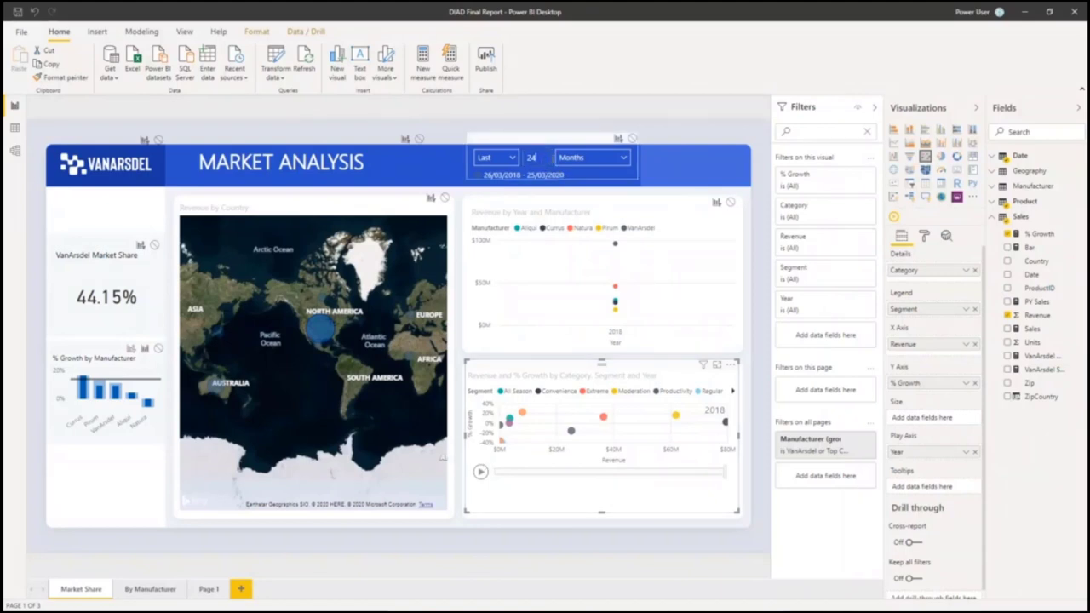
Step: Set the relative date slicer in the report header to the last 7 years, and play the scatter chart's animation over the years
{"action": "double_click", "coordinate": [532, 158]}
{"action": "type", "text": "7"}
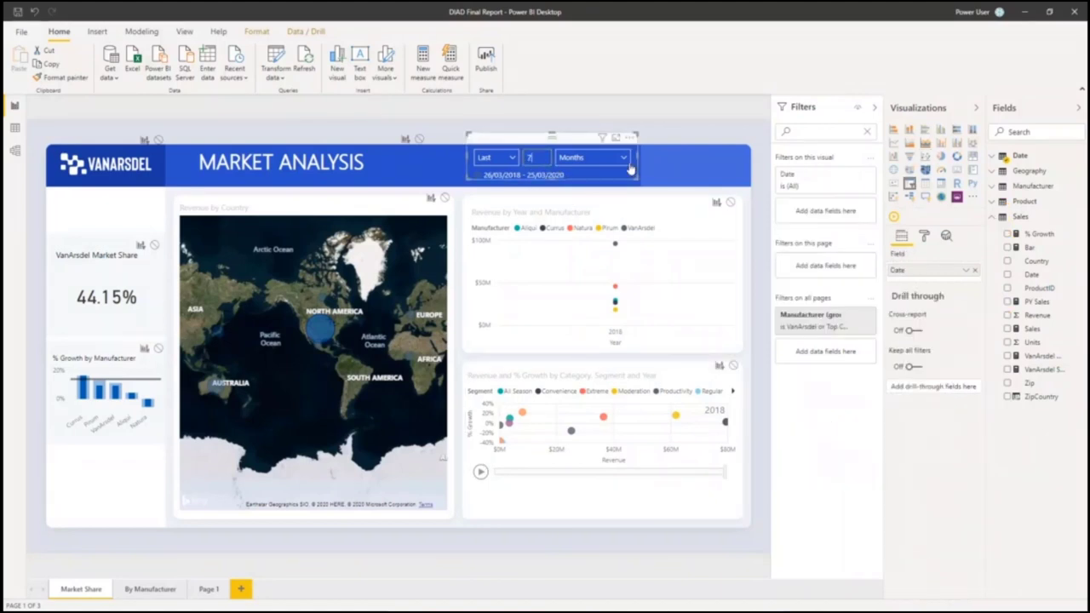
{"action": "left_click", "coordinate": [629, 169]}
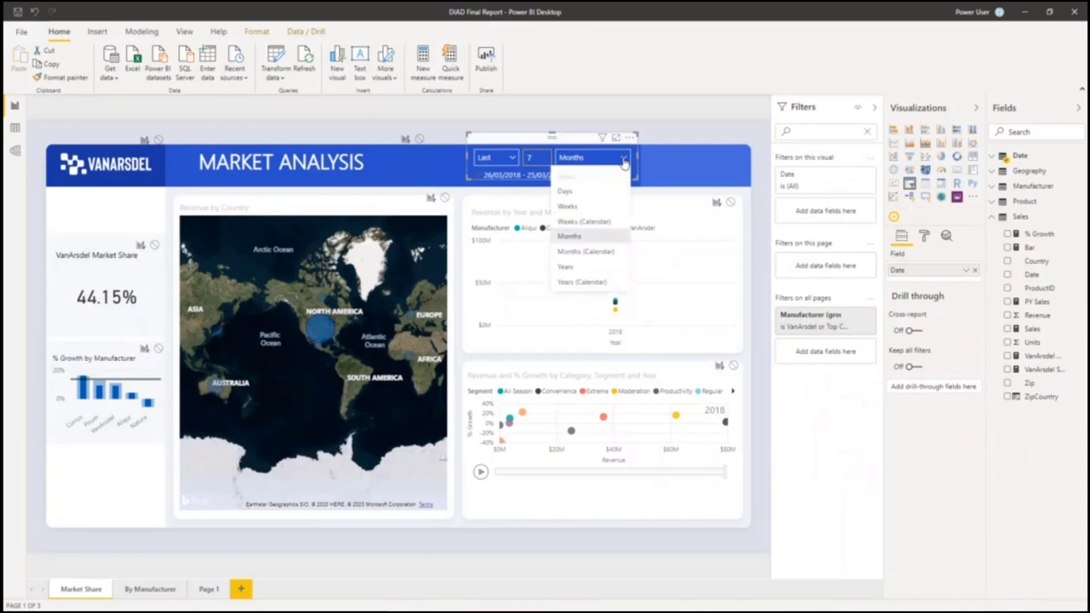
{"action": "left_click", "coordinate": [579, 274]}
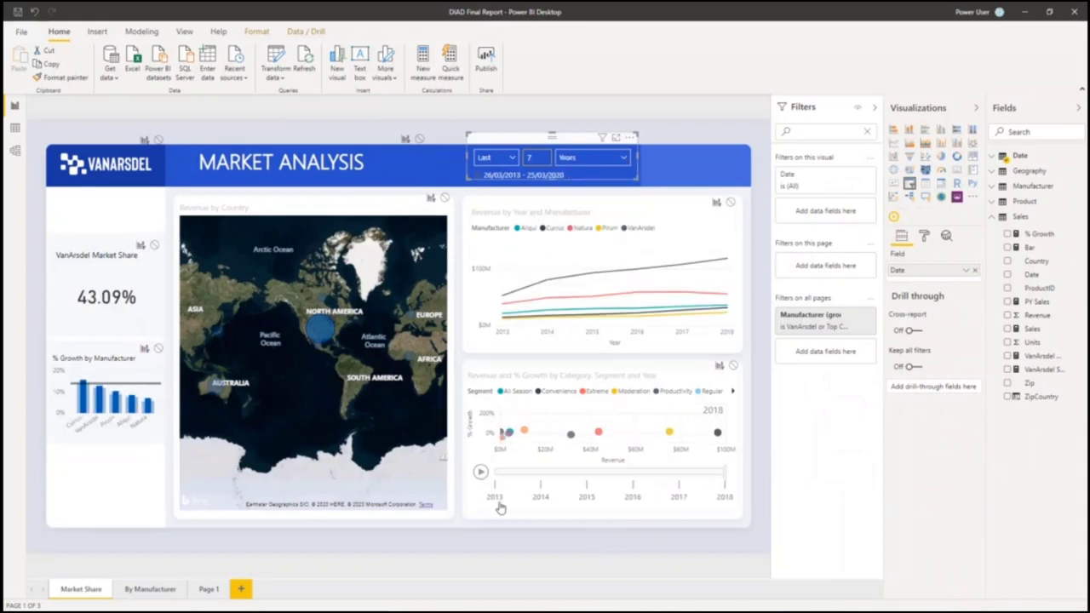
{"action": "left_click", "coordinate": [480, 472]}
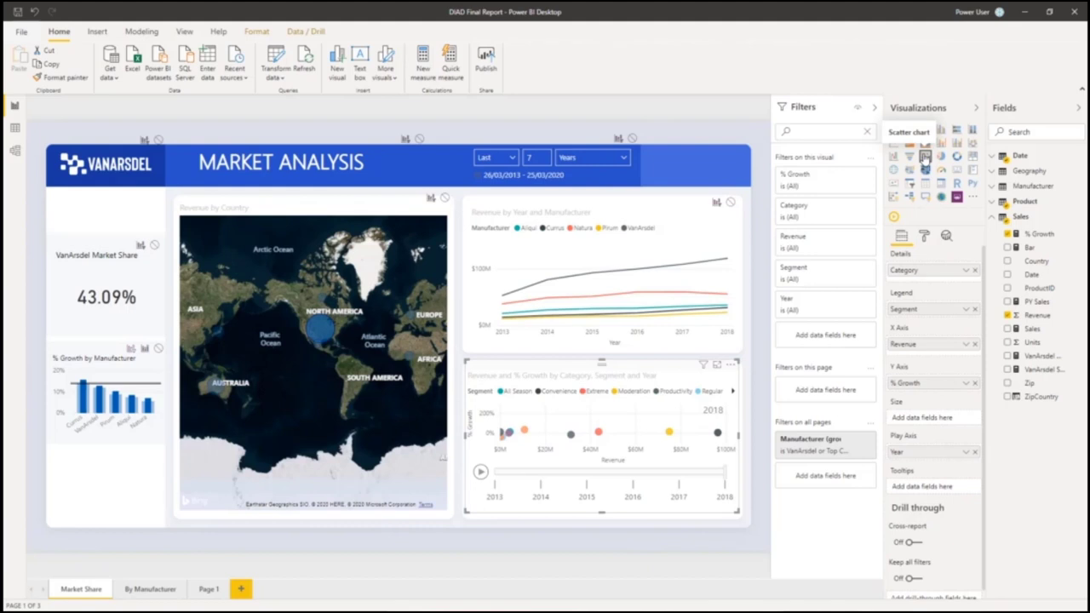
{"action": "left_click", "coordinate": [761, 152]}
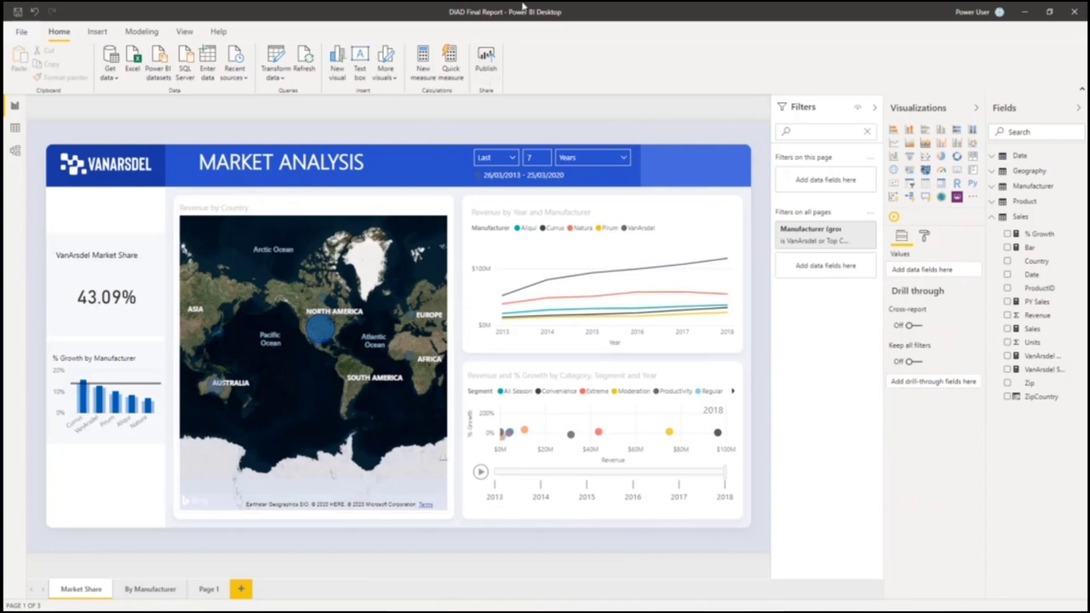
Step: Examine the file commands and the list of recent reports, and return to the report
{"action": "left_click", "coordinate": [21, 34]}
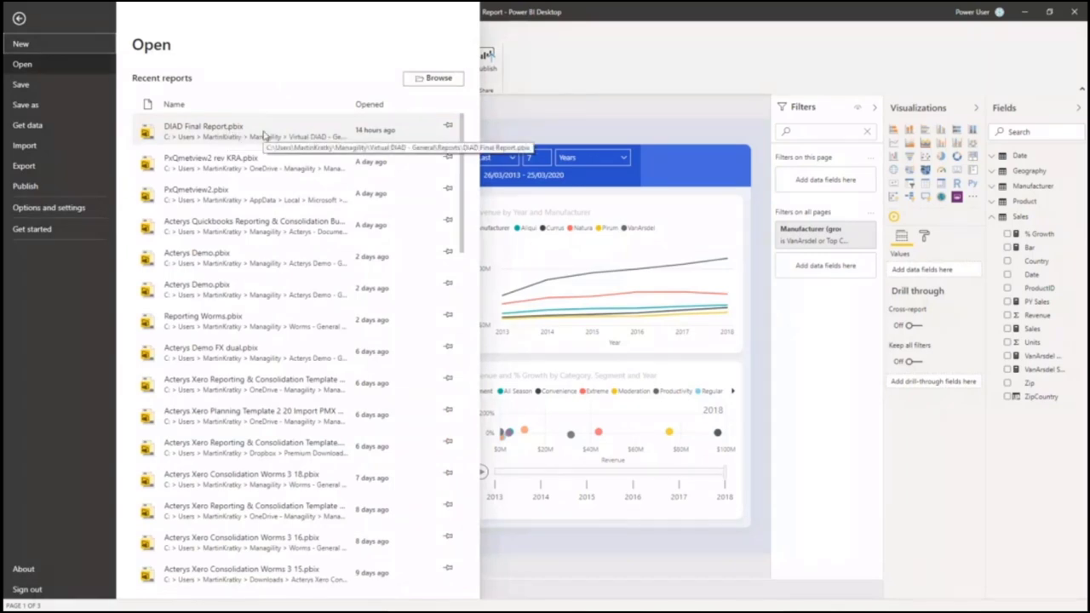
{"action": "left_click", "coordinate": [264, 135]}
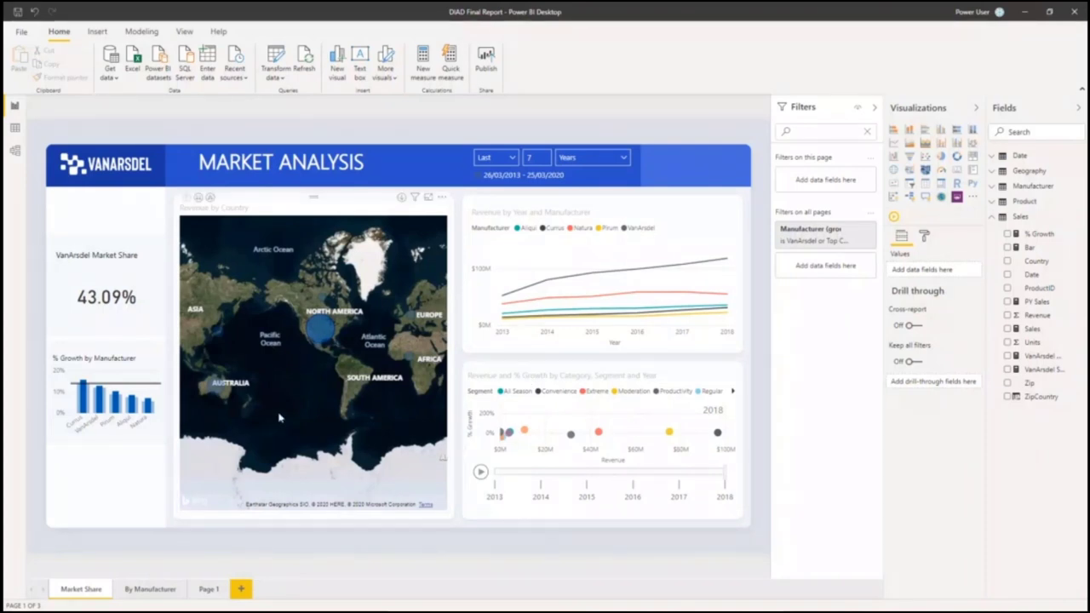
{"action": "left_click", "coordinate": [22, 37]}
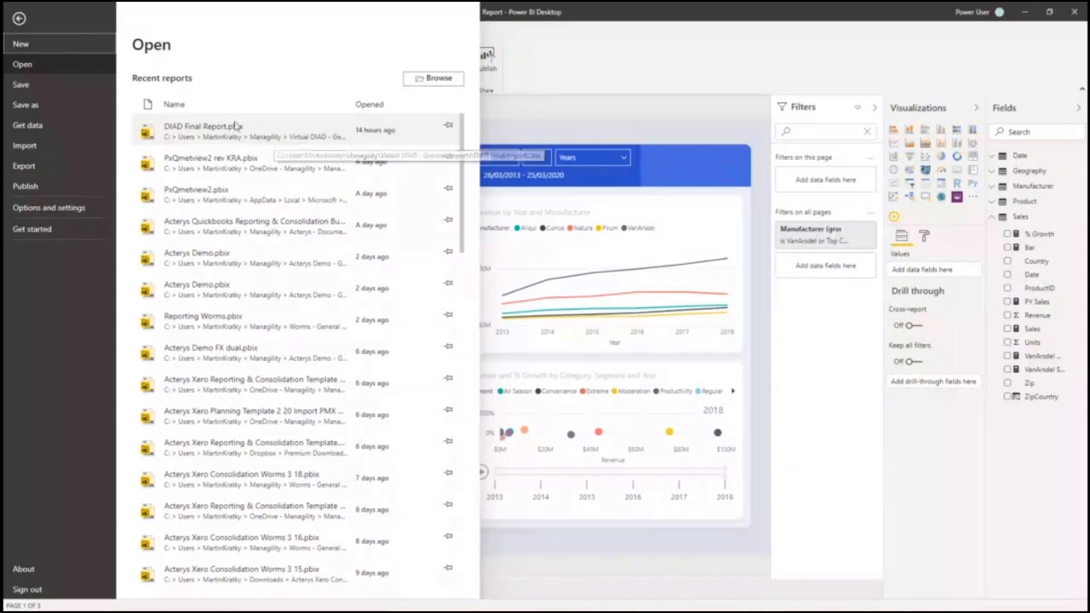
{"action": "left_click", "coordinate": [236, 126]}
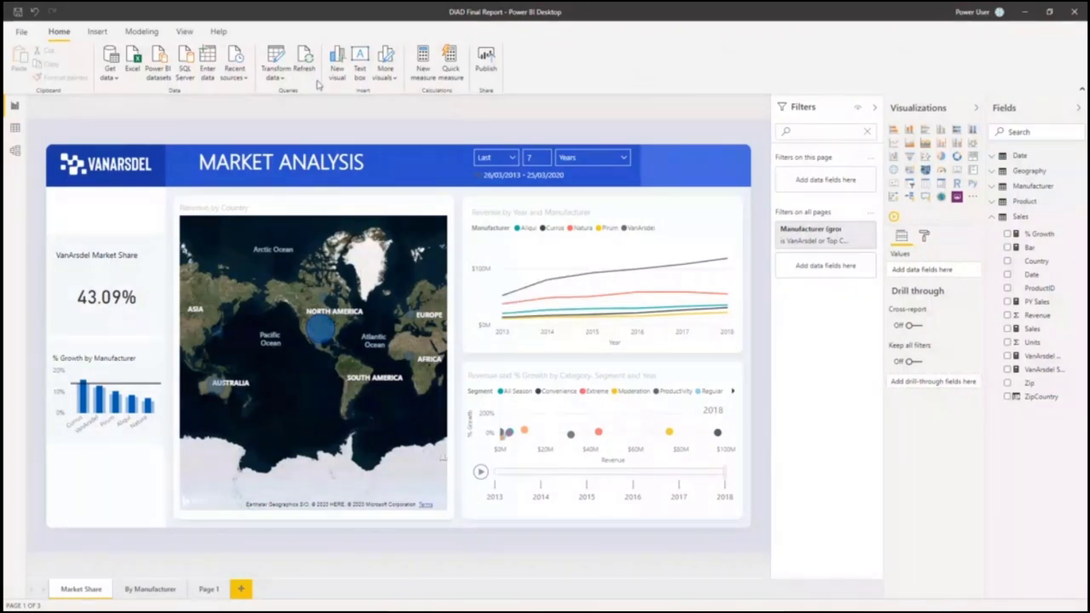
{"action": "left_click", "coordinate": [24, 34]}
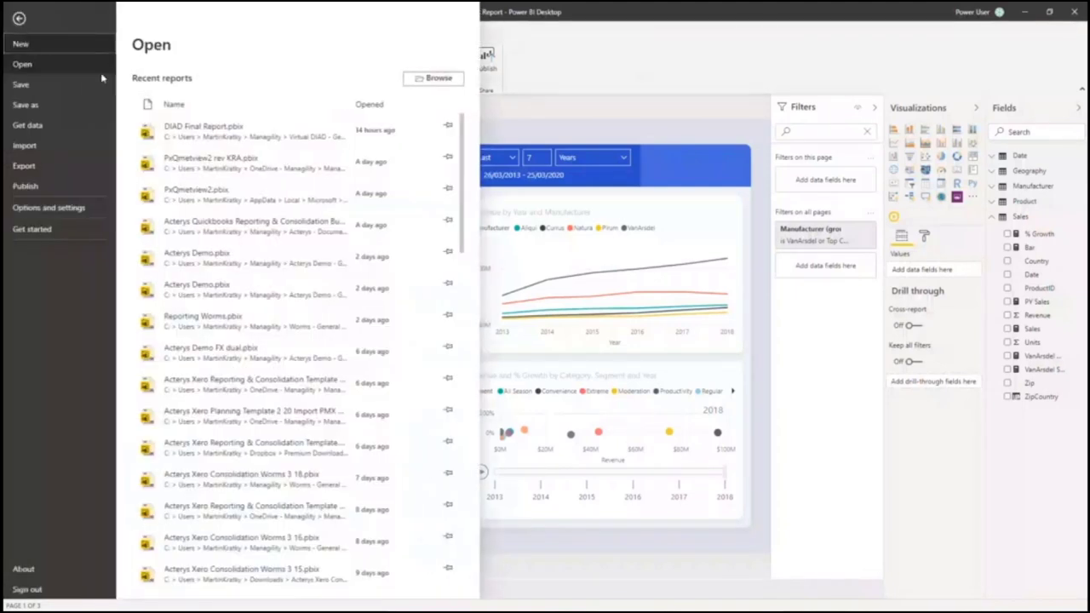
{"action": "left_click", "coordinate": [518, 136]}
{"action": "left_click", "coordinate": [645, 133]}
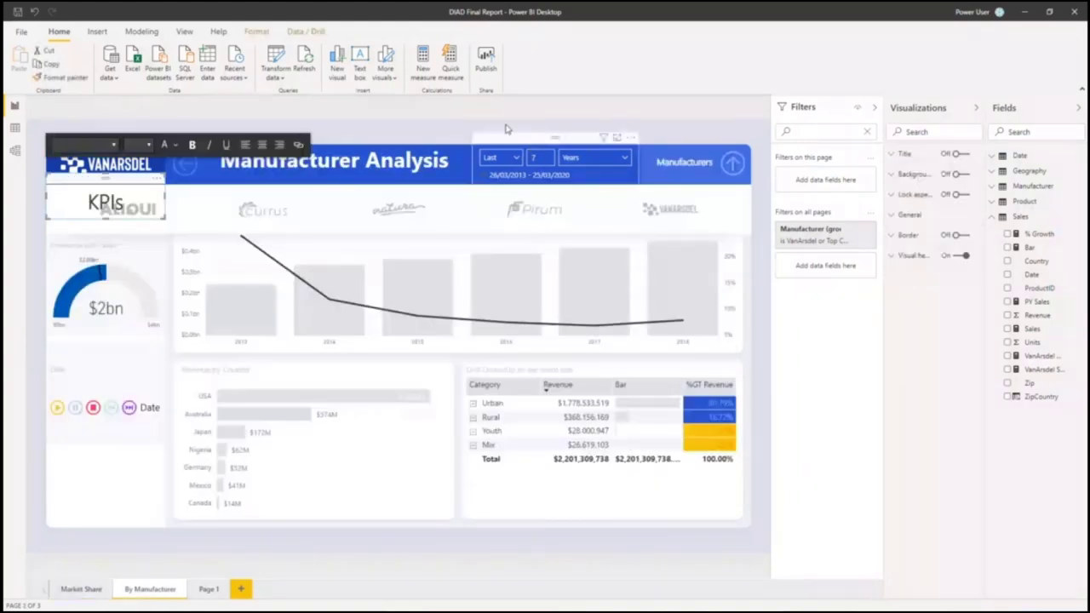
Step: Filter the By Manufacturer page to the Pirum logo, and return to the Market Share page
{"action": "left_click", "coordinate": [528, 215]}
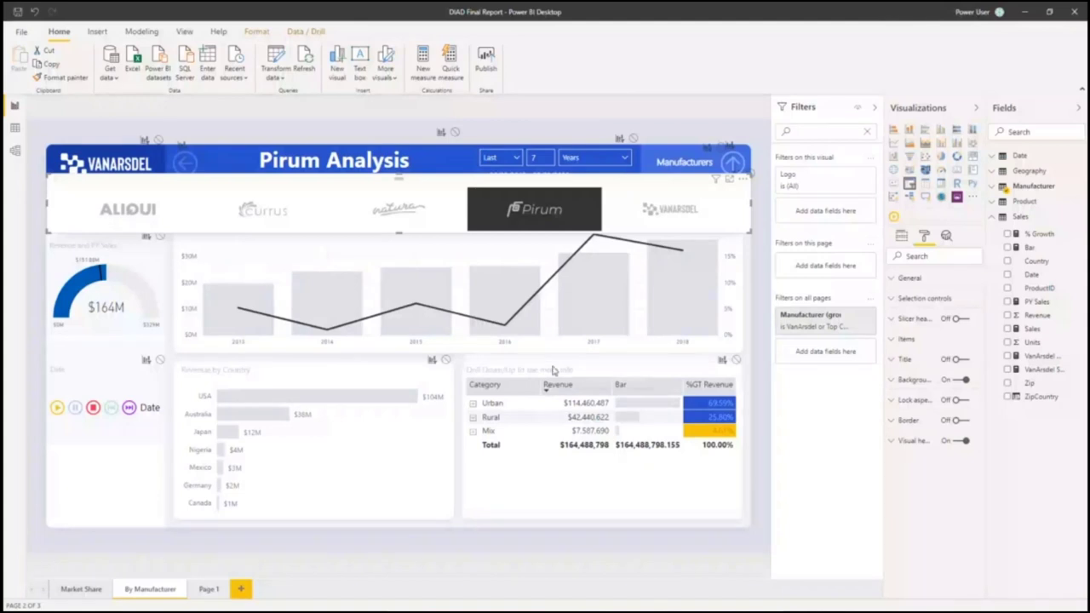
{"action": "left_click", "coordinate": [75, 590]}
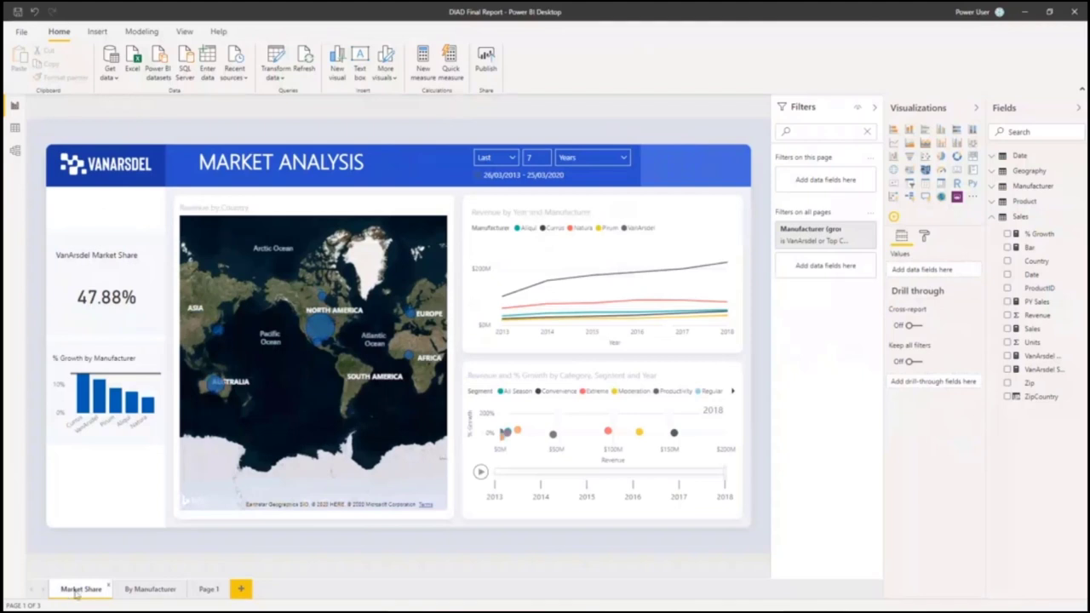
Step: Examine the SQL Server database connection settings with the Import and DirectQuery connectivity modes, and cancel the connection
{"action": "left_click", "coordinate": [114, 75]}
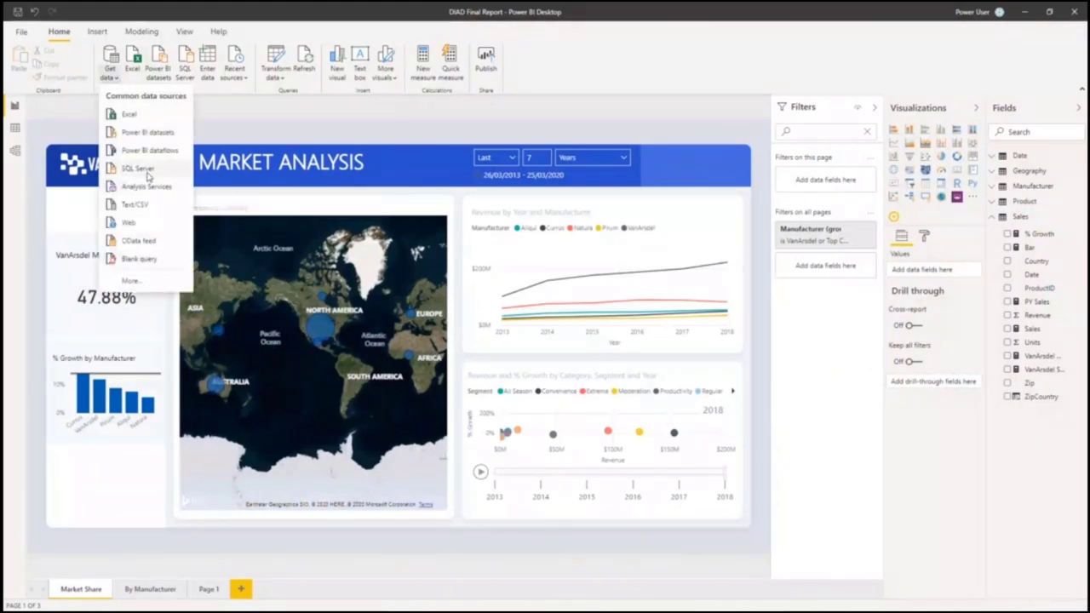
{"action": "left_click", "coordinate": [143, 185]}
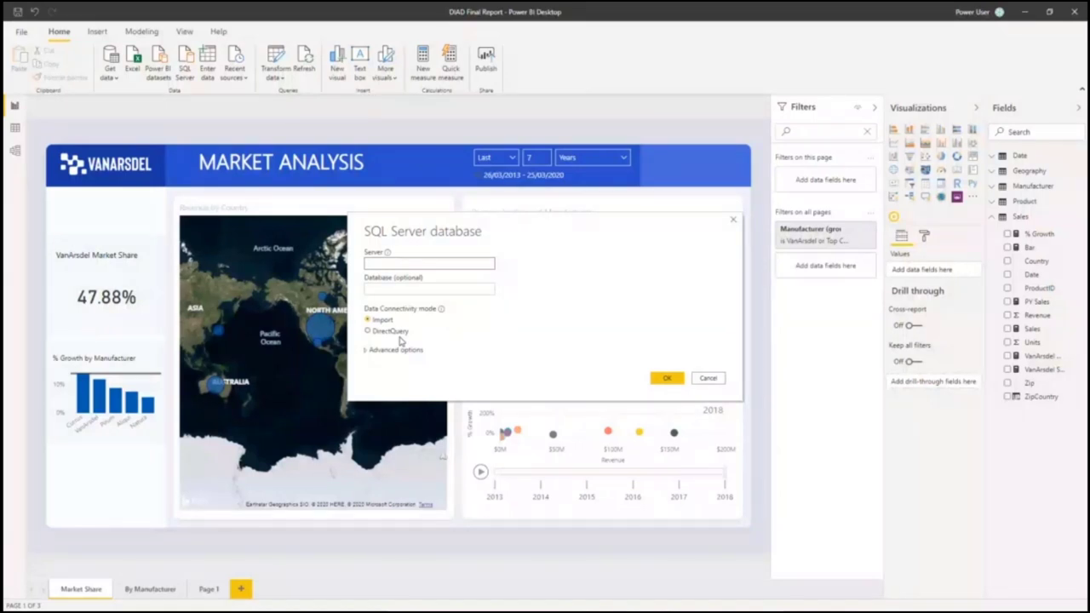
{"action": "left_click", "coordinate": [708, 378]}
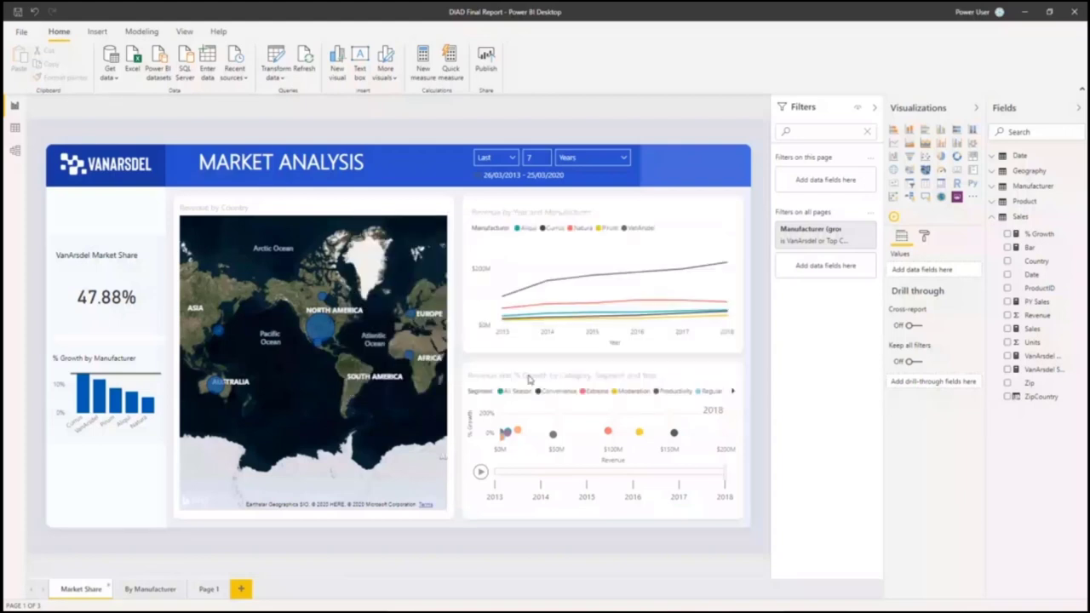
Step: Switch to the published DIAD Final Report in the Power BI service, and cross-filter by the USA map bubble and clear it
{"action": "left_click", "coordinate": [23, 32]}
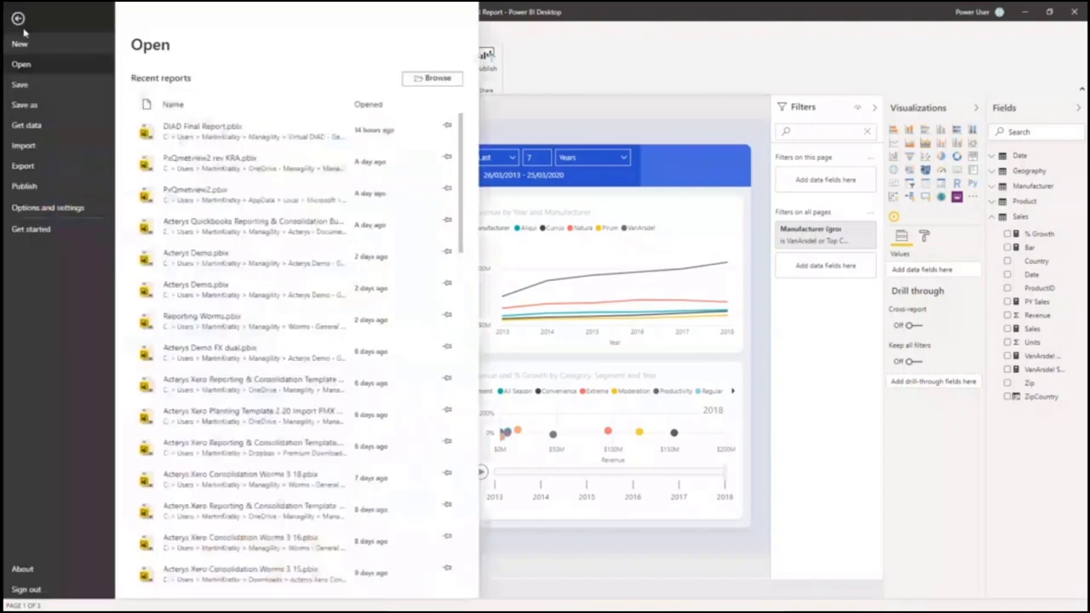
{"action": "left_click", "coordinate": [560, 123]}
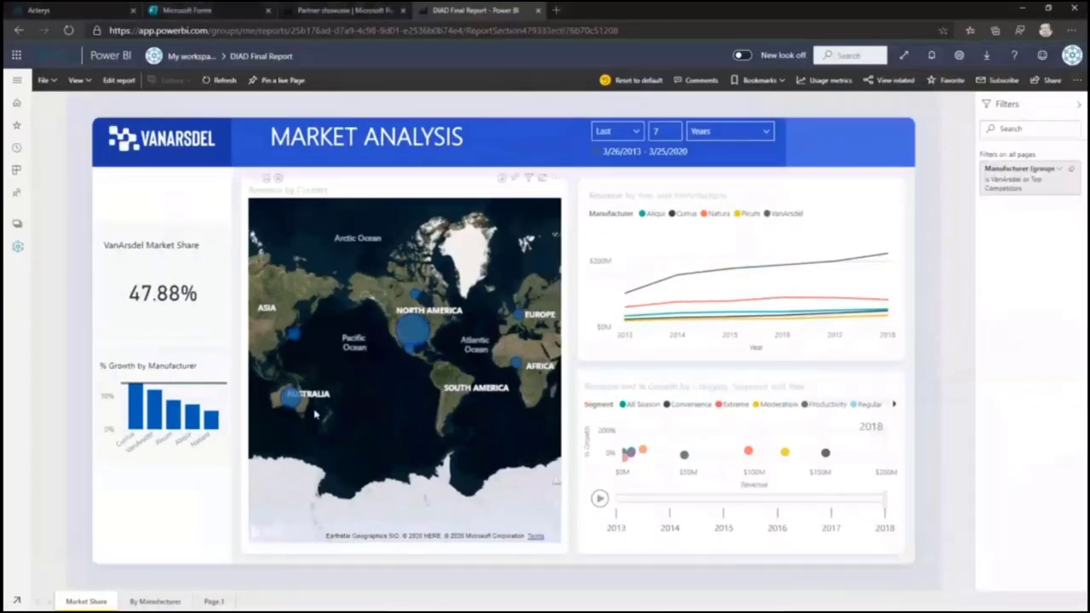
{"action": "left_click", "coordinate": [414, 341]}
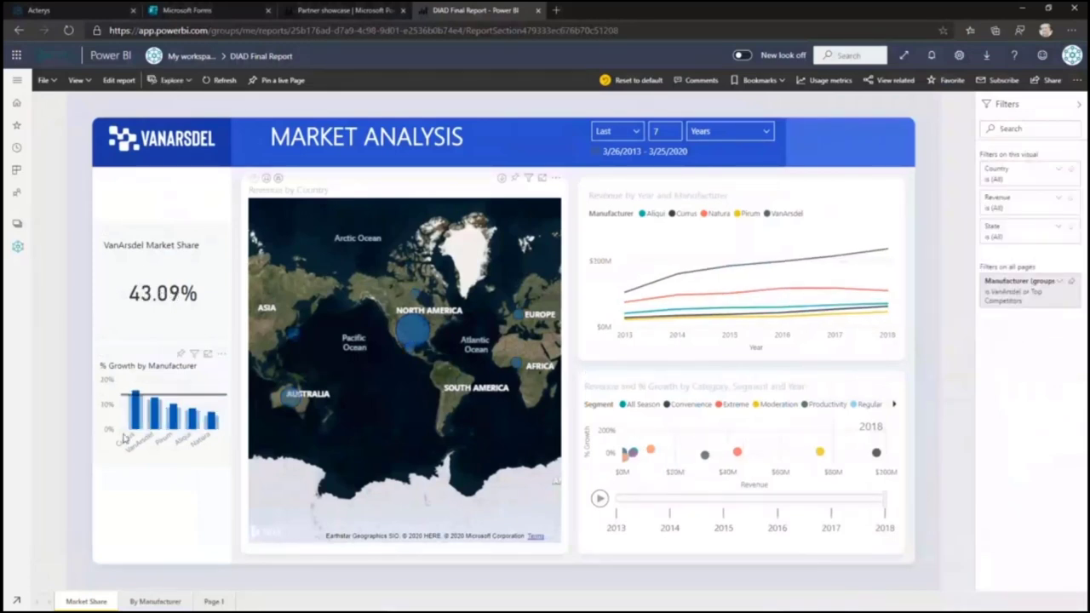
{"action": "left_click", "coordinate": [406, 334]}
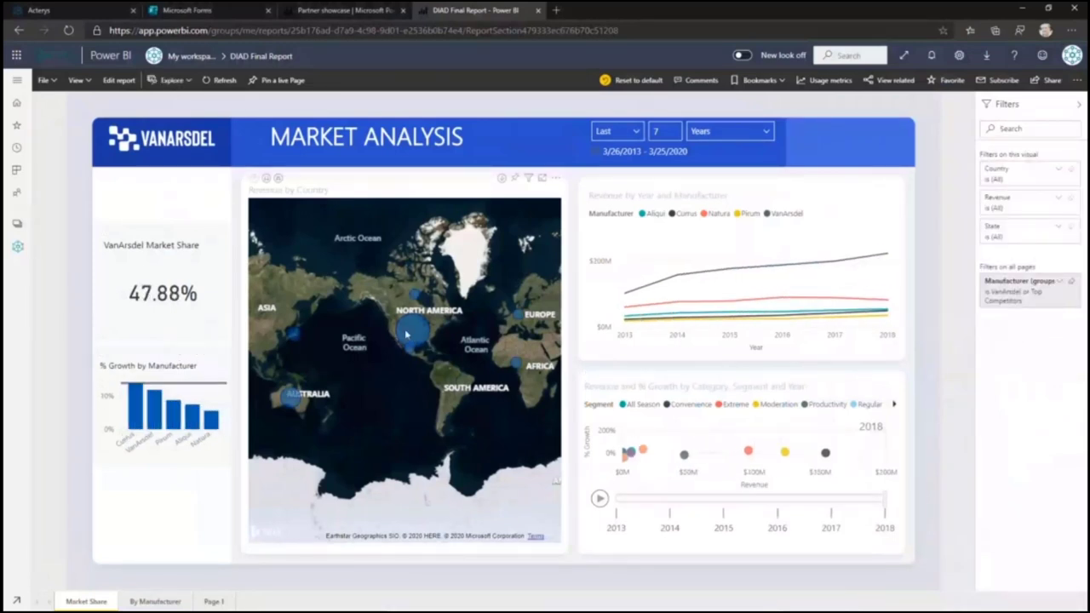
Step: Set the published report's relative date slicer to the last 3 years, and view its By Manufacturer, Market Share and Page 1 pages
{"action": "mouse_move", "coordinate": [406, 335]}
{"action": "type", "text": "3"}
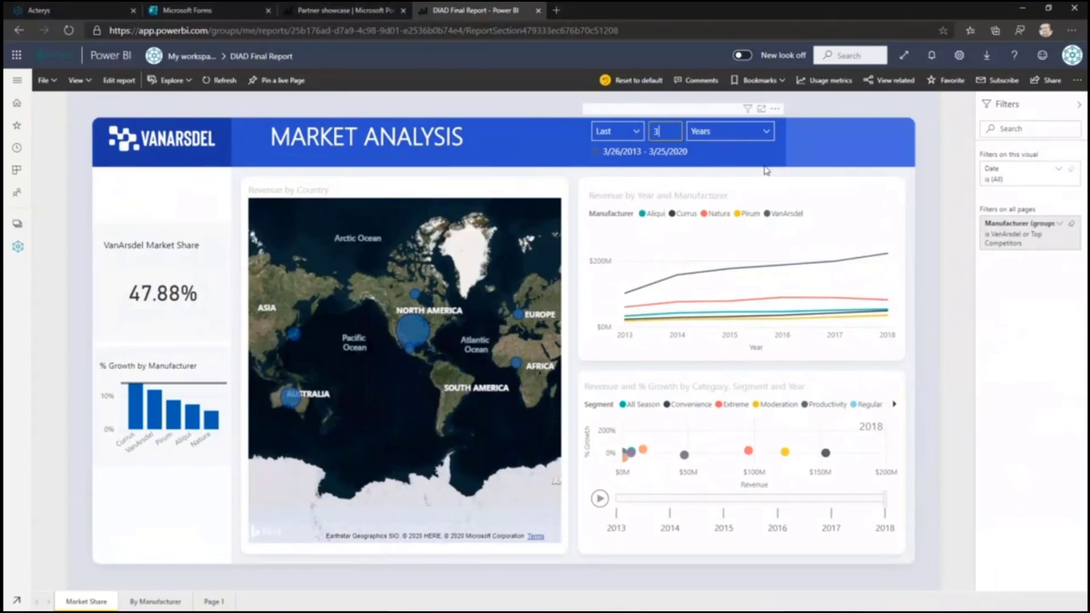
{"action": "left_click", "coordinate": [155, 601]}
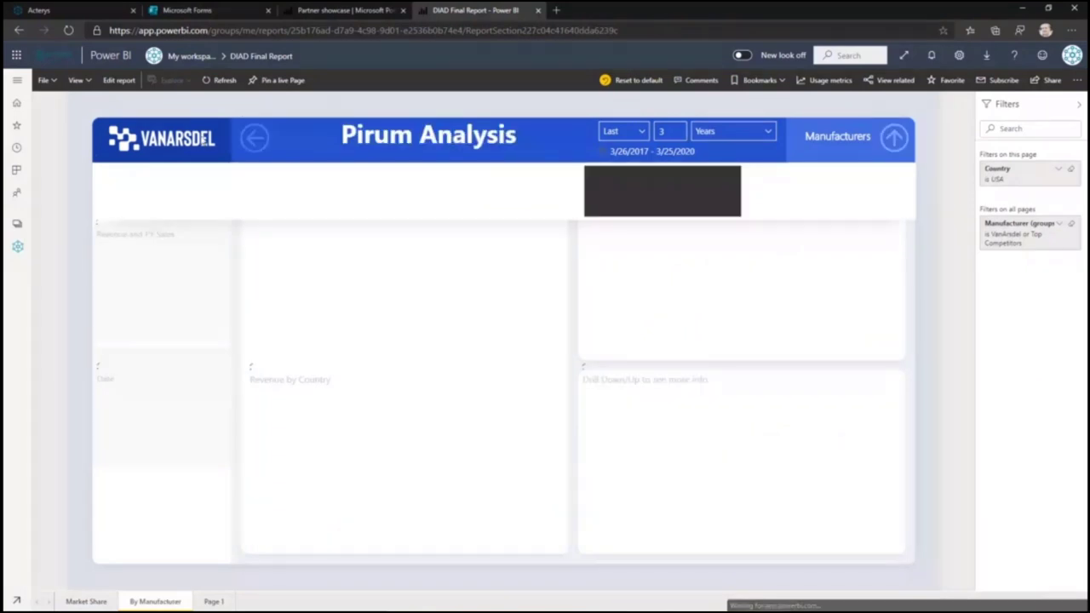
{"action": "left_click", "coordinate": [213, 602]}
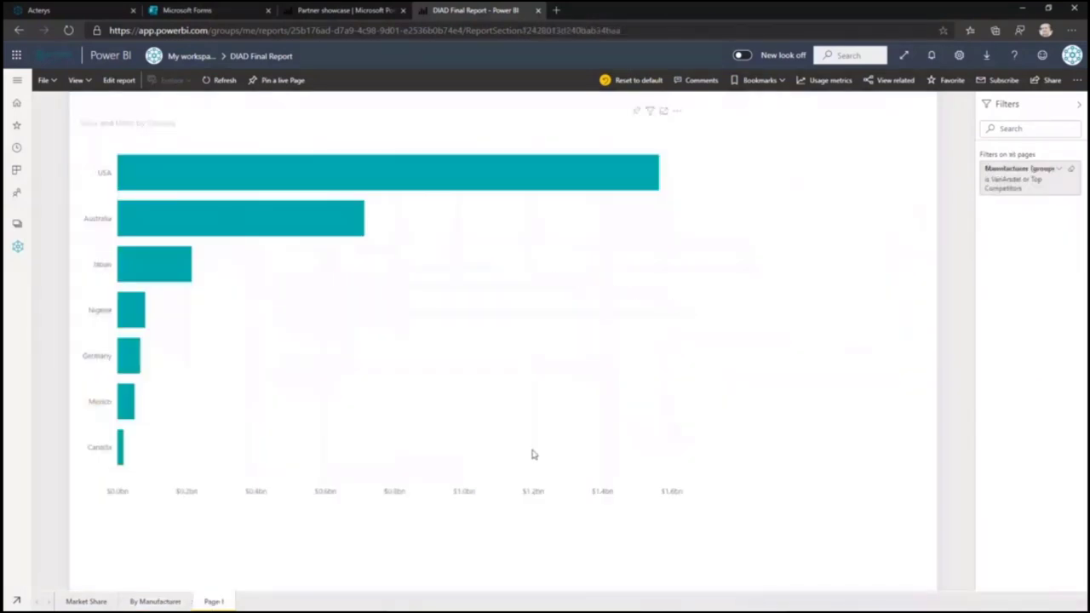
{"action": "left_click", "coordinate": [100, 606]}
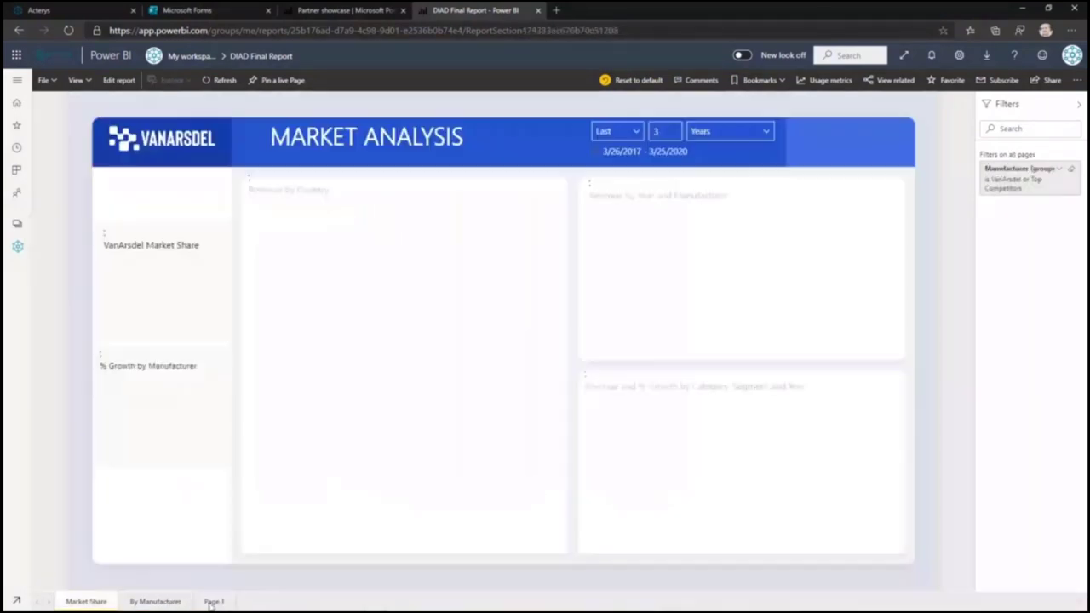
{"action": "left_click", "coordinate": [212, 601]}
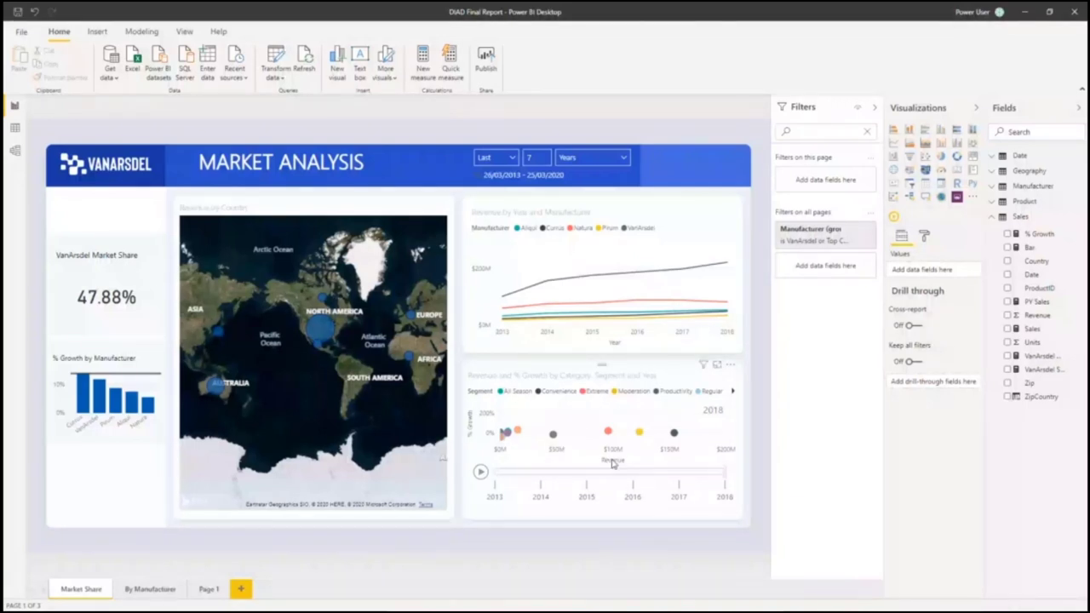
Step: View the common data sources in Power BI Desktop, and inspect the Japan bar on Page 1 of the published report in the browser
{"action": "left_click", "coordinate": [111, 77]}
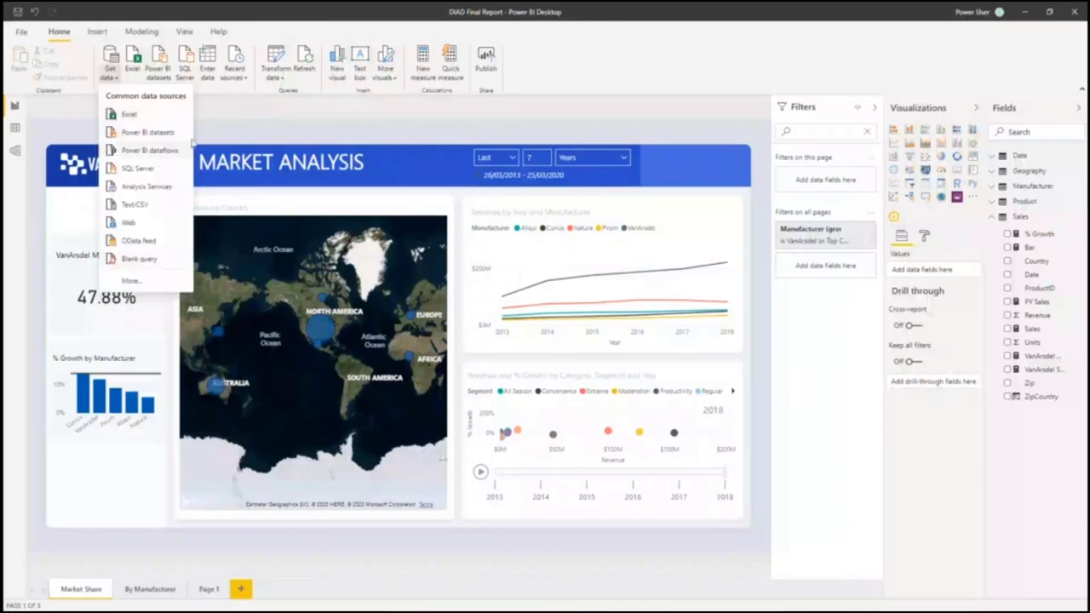
{"action": "left_click", "coordinate": [201, 139]}
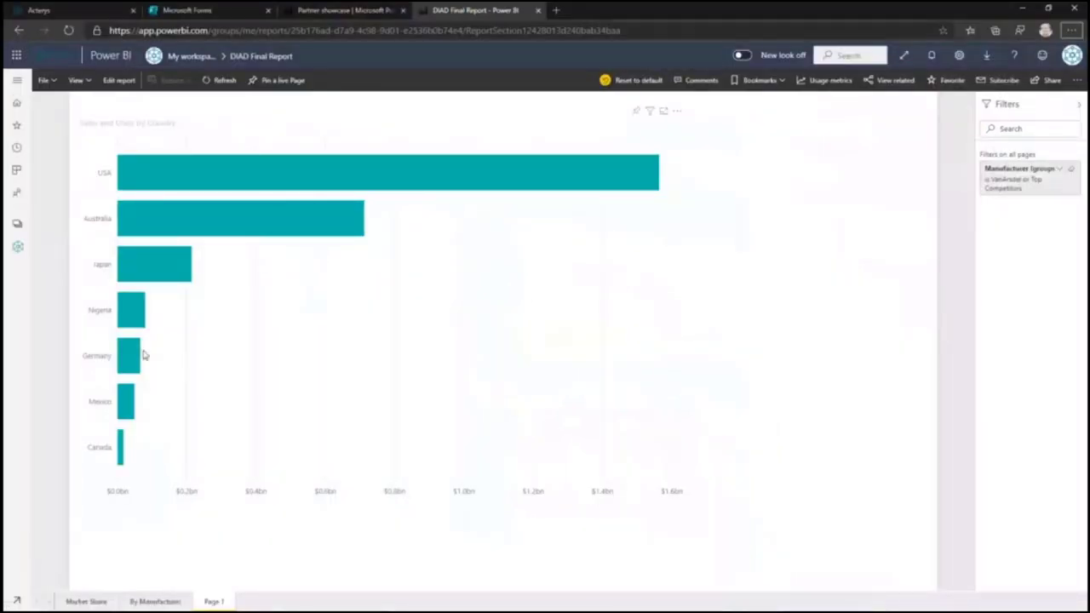
{"action": "mouse_move", "coordinate": [149, 267]}
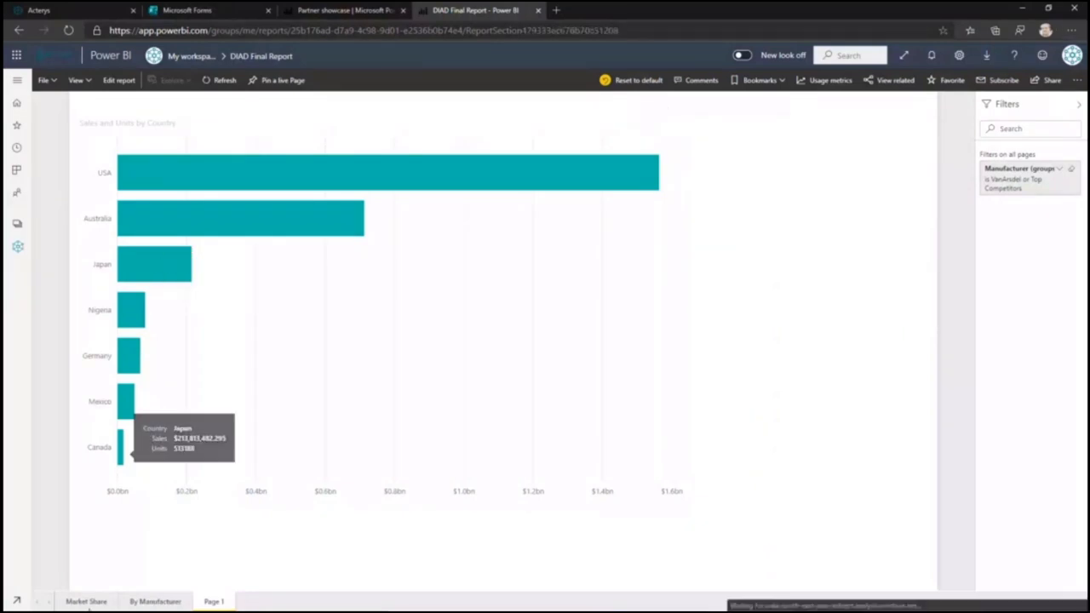
Step: Open the published report's Market Share page for editing and set the Revenue by Country map's theme to Light
{"action": "left_click", "coordinate": [88, 601]}
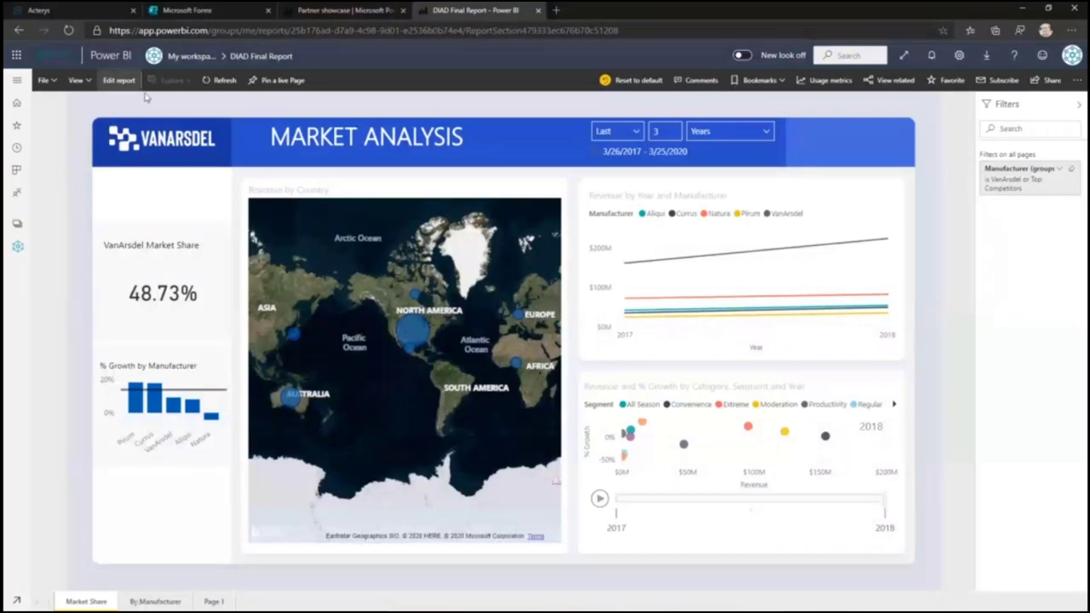
{"action": "left_click", "coordinate": [120, 80]}
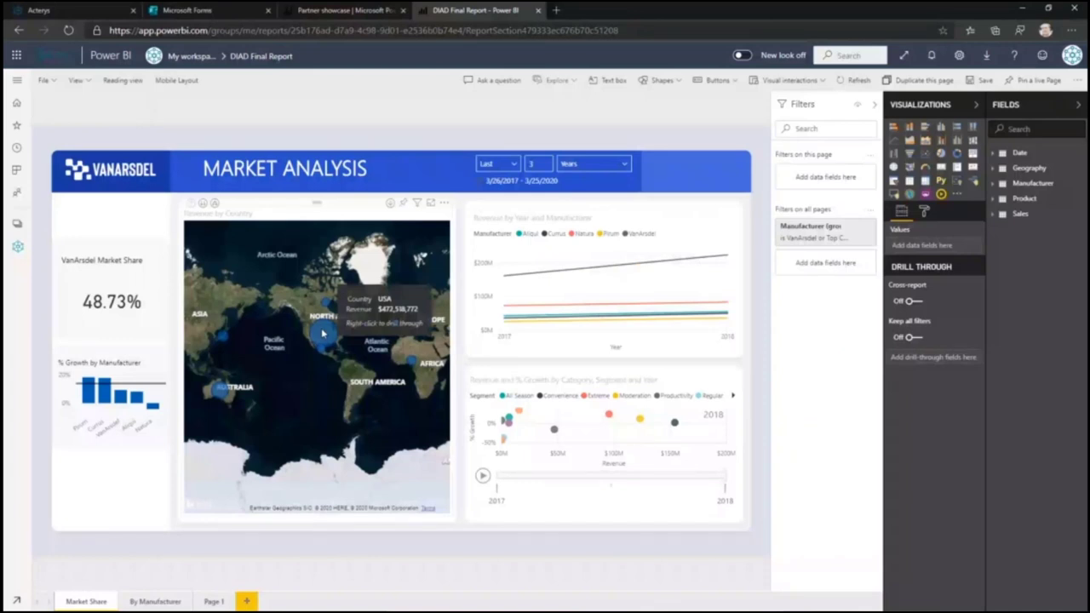
{"action": "left_click", "coordinate": [280, 330]}
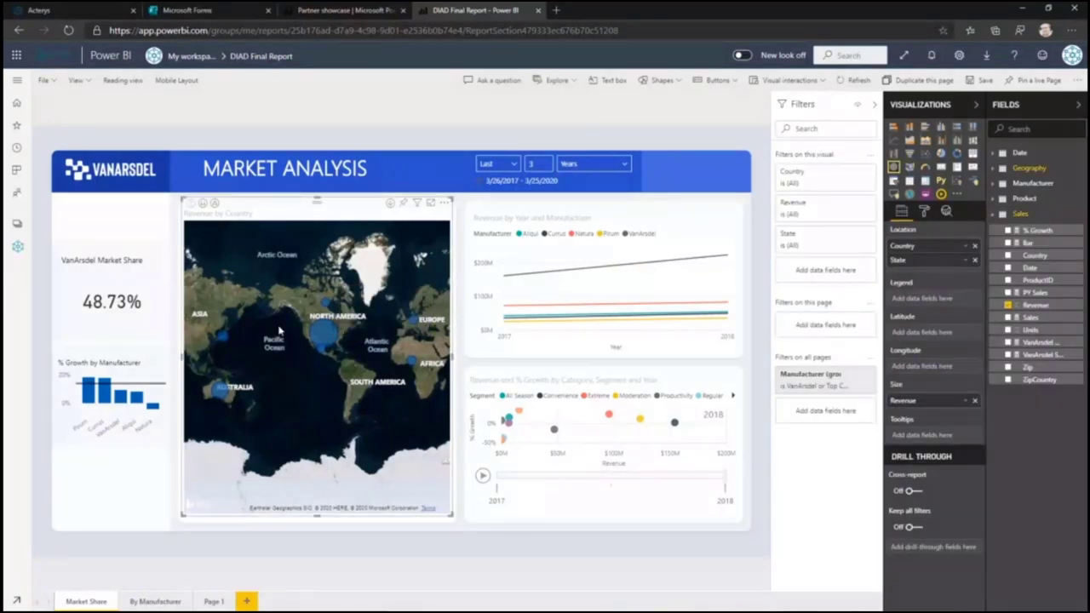
{"action": "left_click", "coordinate": [924, 211]}
{"action": "left_click", "coordinate": [914, 333]}
{"action": "left_click", "coordinate": [929, 367]}
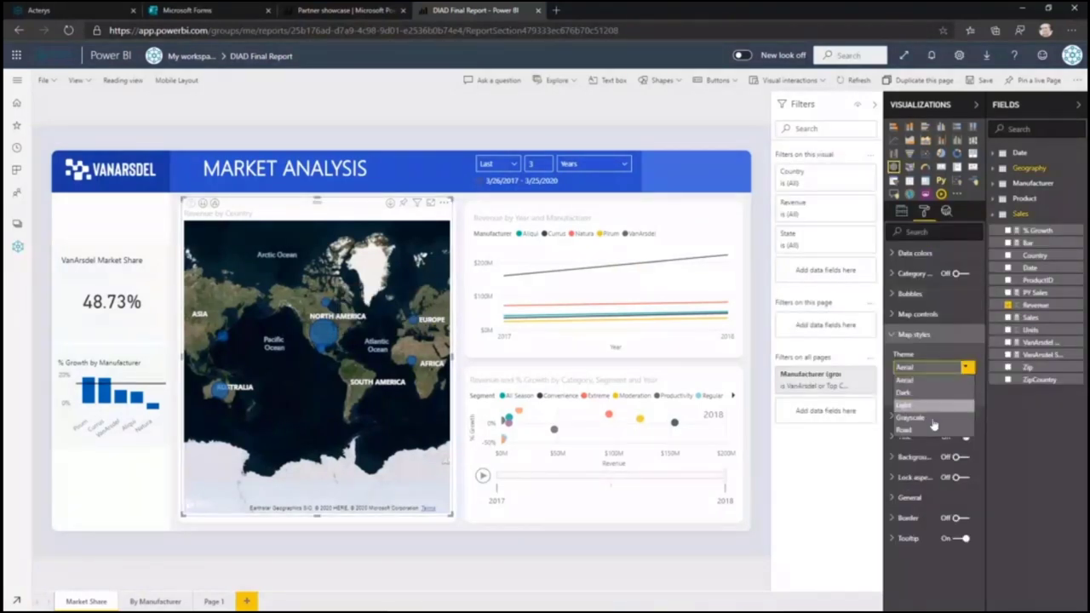
{"action": "left_click", "coordinate": [928, 405]}
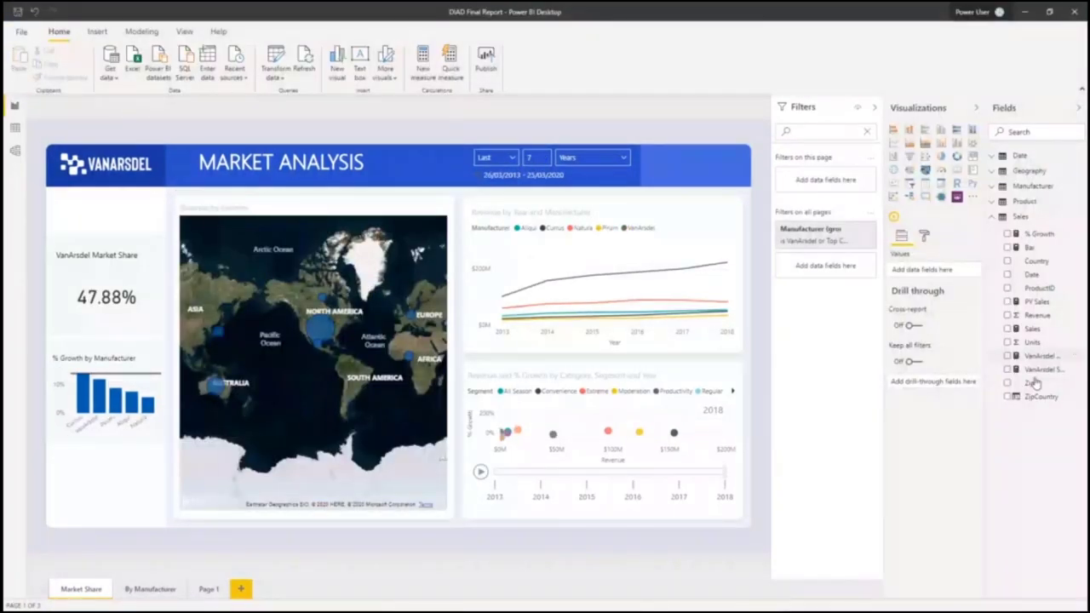
Step: Switch to Power BI Desktop, multiply the Sales measure's SUM(Sales[Revenue]) formula by 10, and close the Power Query Editor
{"action": "left_click", "coordinate": [1032, 329]}
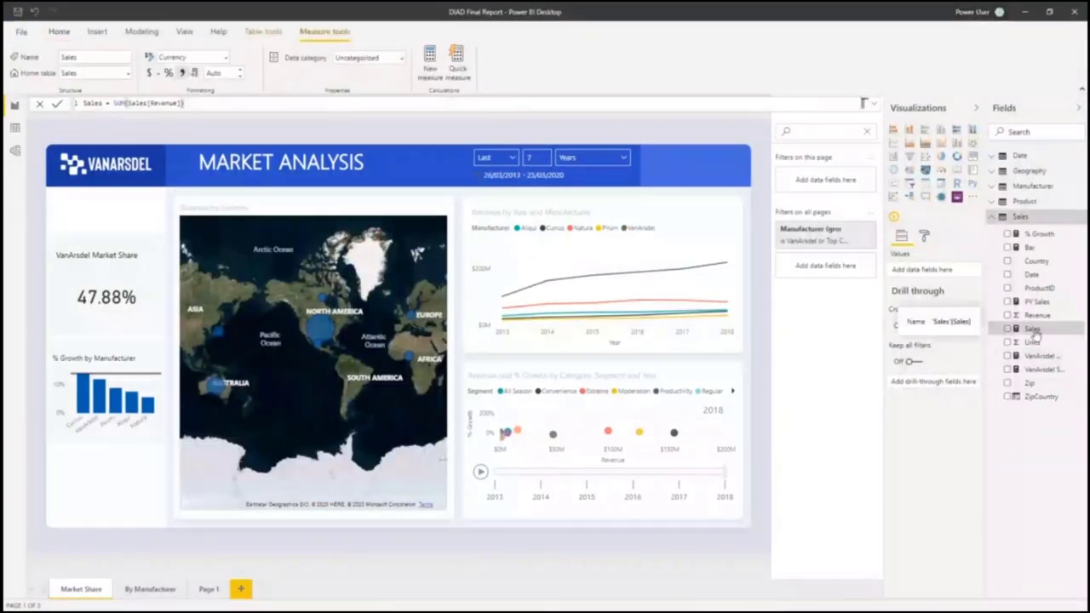
{"action": "left_click", "coordinate": [138, 103]}
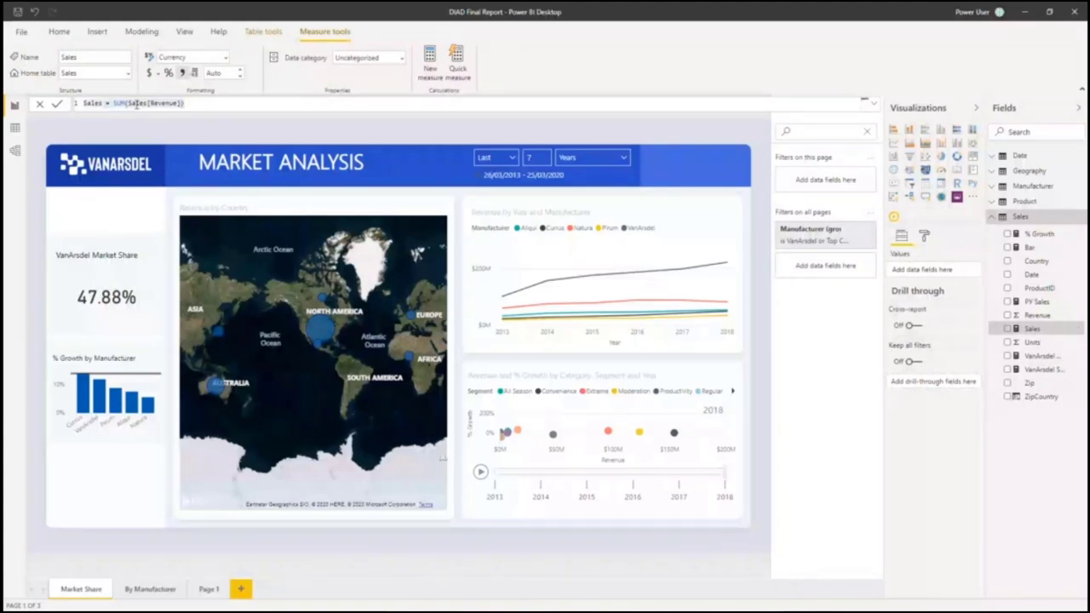
{"action": "left_click", "coordinate": [214, 106]}
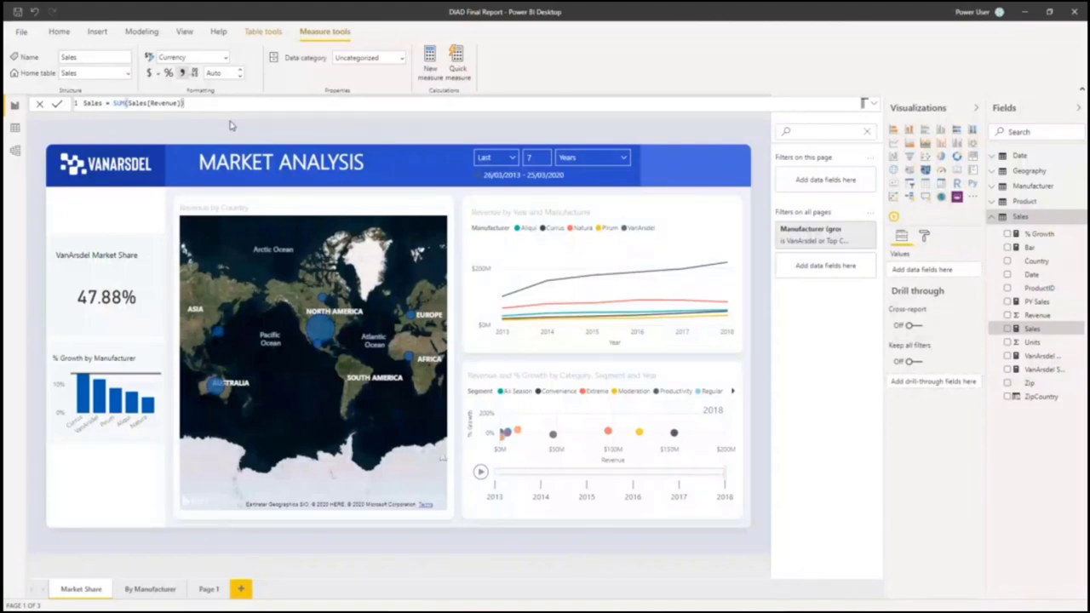
{"action": "type", "text": "*10"}
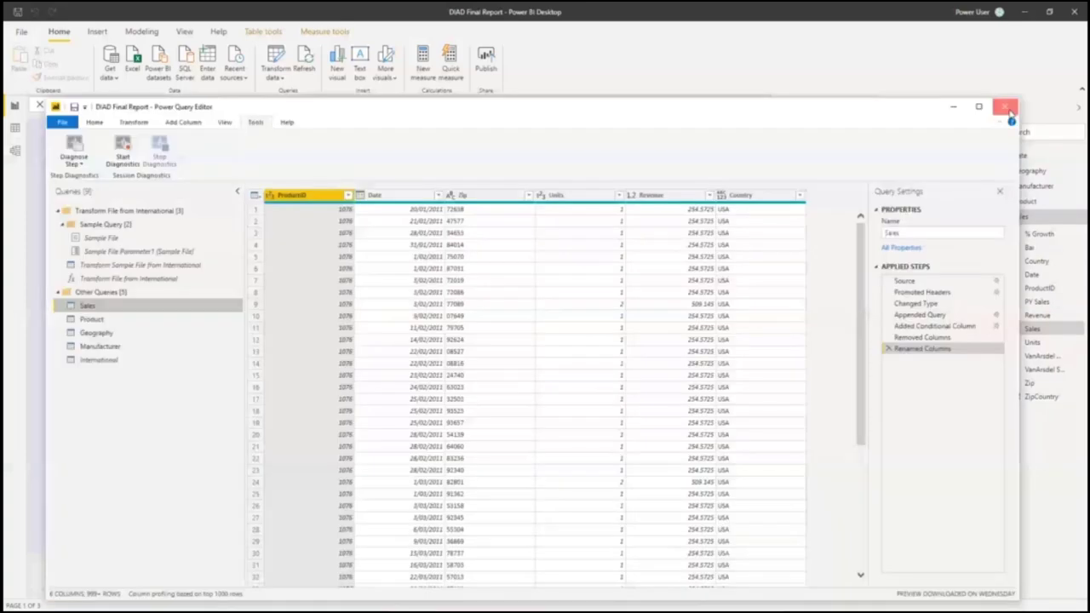
{"action": "left_click", "coordinate": [1006, 108]}
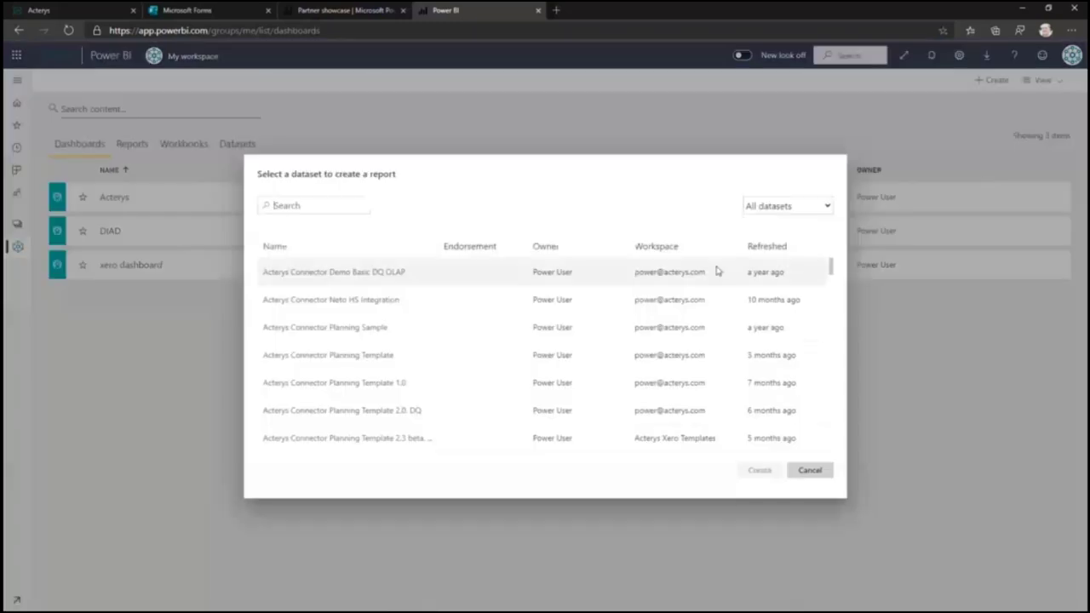
Step: Switch to the Power BI service, browse the datasets available for a new report, and search the Services apps for acterys
{"action": "mouse_move", "coordinate": [832, 260]}
{"action": "left_mouse_down"}
{"action": "mouse_move", "coordinate": [832, 409]}
{"action": "mouse_move", "coordinate": [832, 260]}
{"action": "left_mouse_up"}
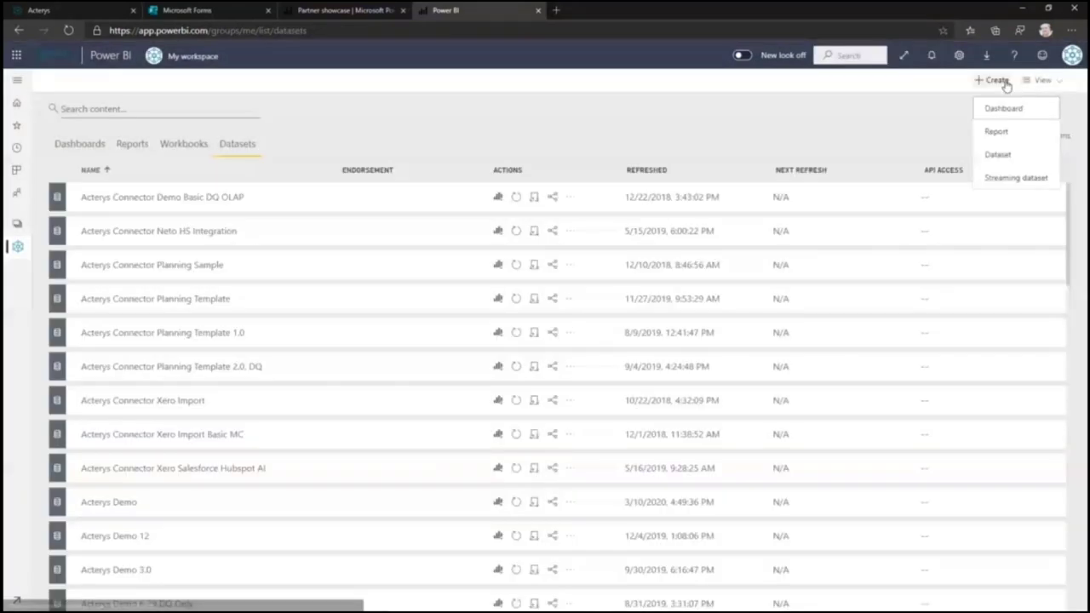
{"action": "left_click", "coordinate": [998, 154]}
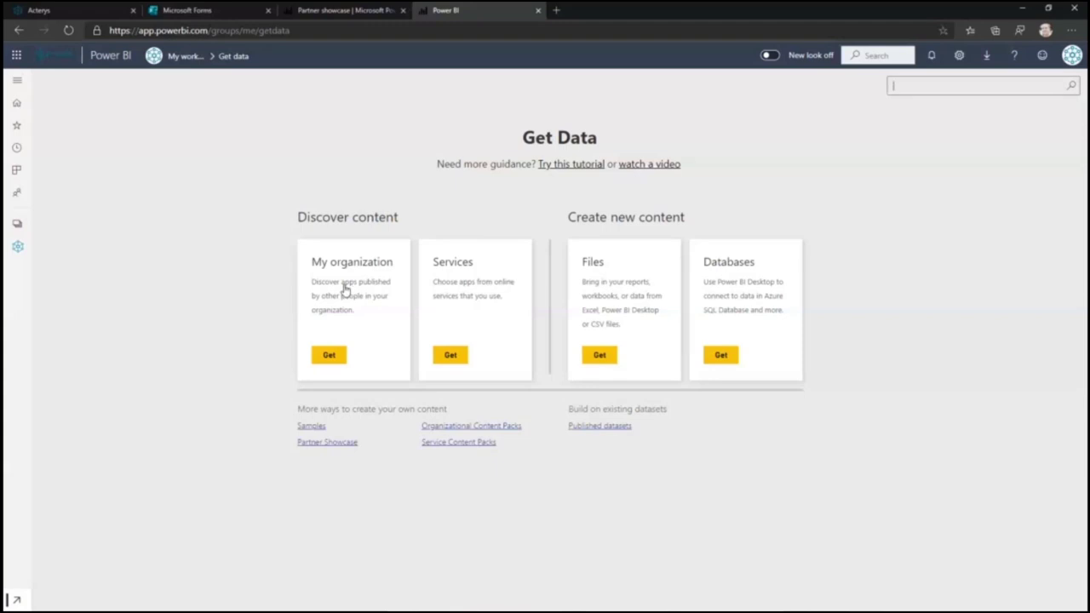
{"action": "left_click", "coordinate": [452, 359]}
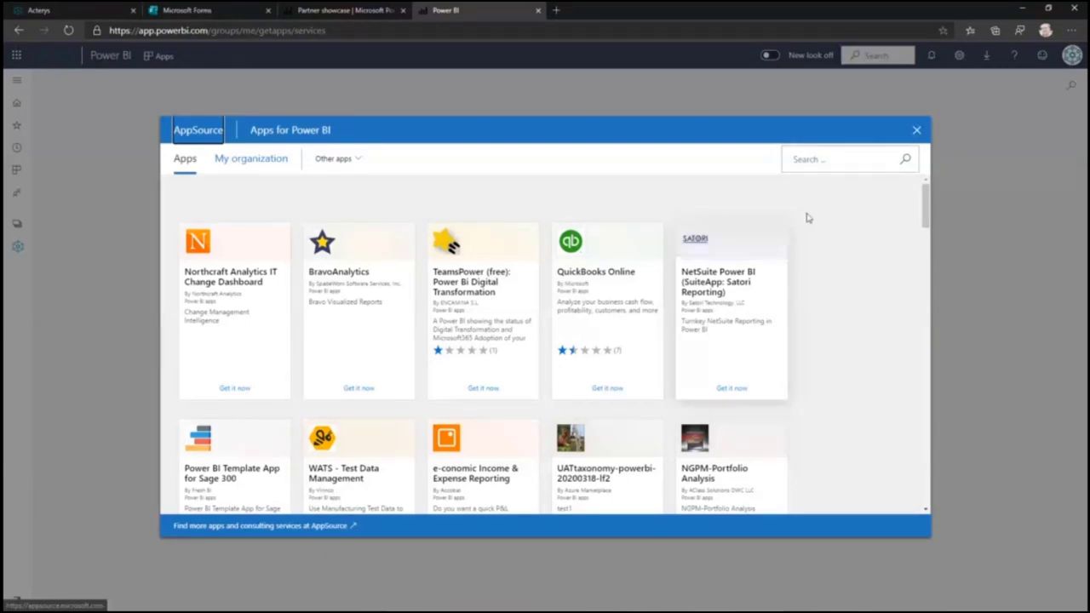
{"action": "left_click", "coordinate": [801, 158]}
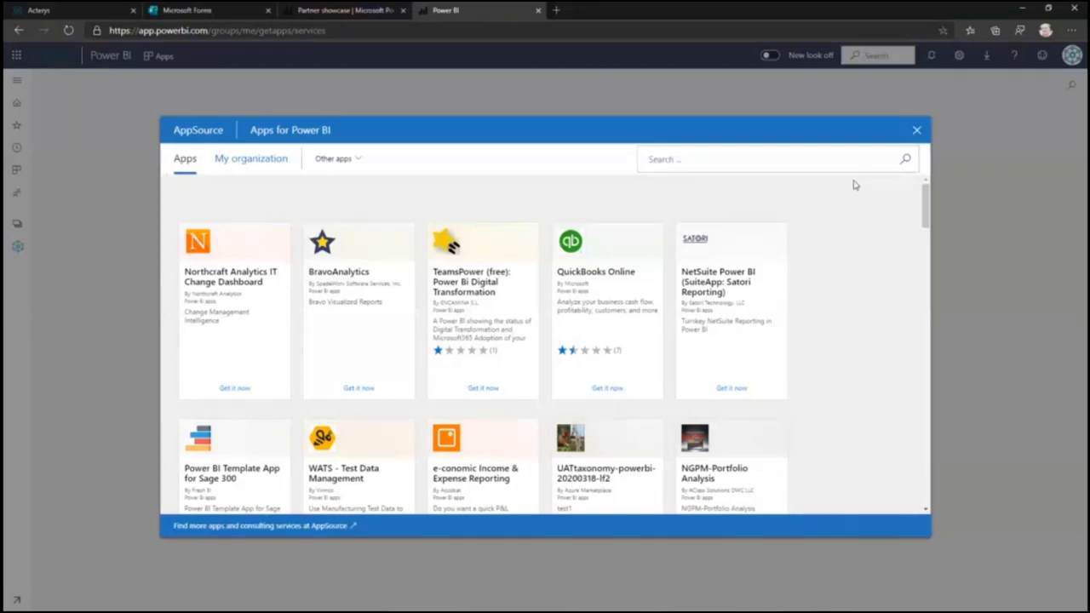
{"action": "type", "text": "acterys"}
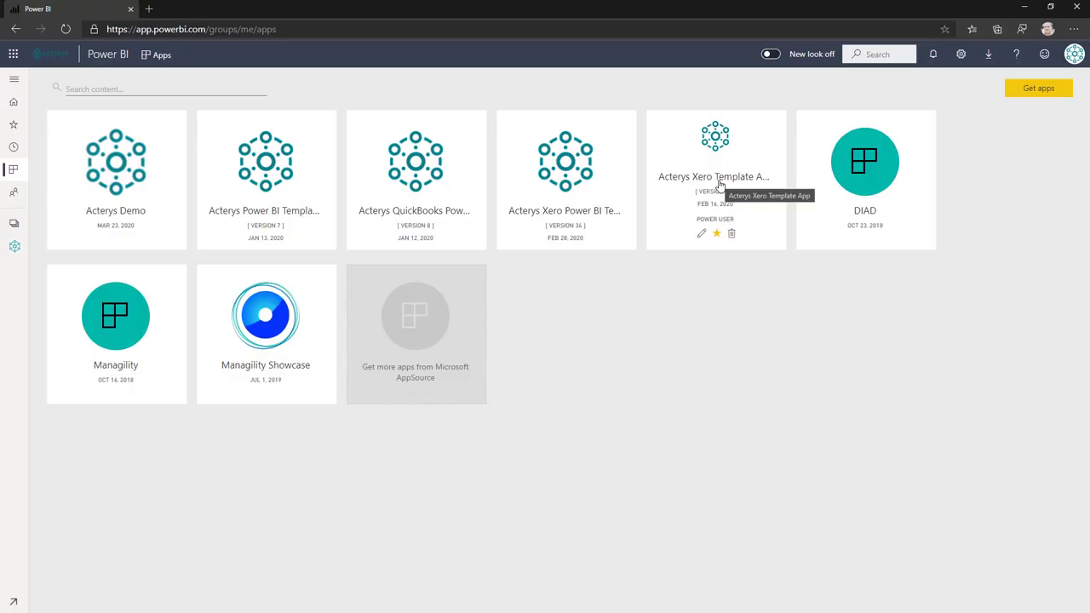
Step: Open the Acterys Xero Template App, cross-filter its Overview page by the Revenue bar, and inspect the monthly sales details
{"action": "left_click", "coordinate": [720, 185]}
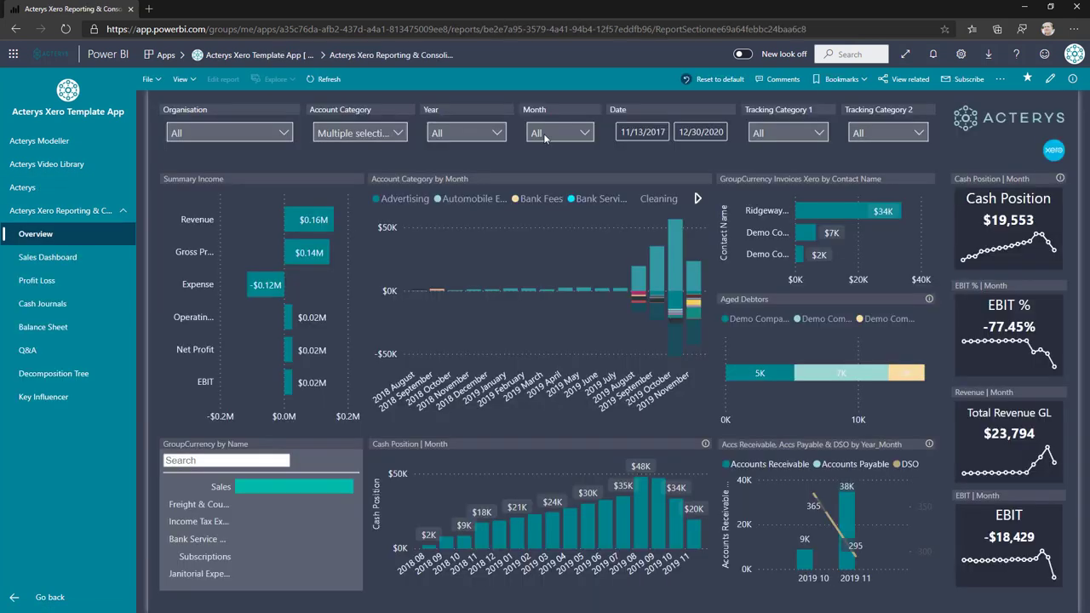
{"action": "left_click", "coordinate": [310, 220]}
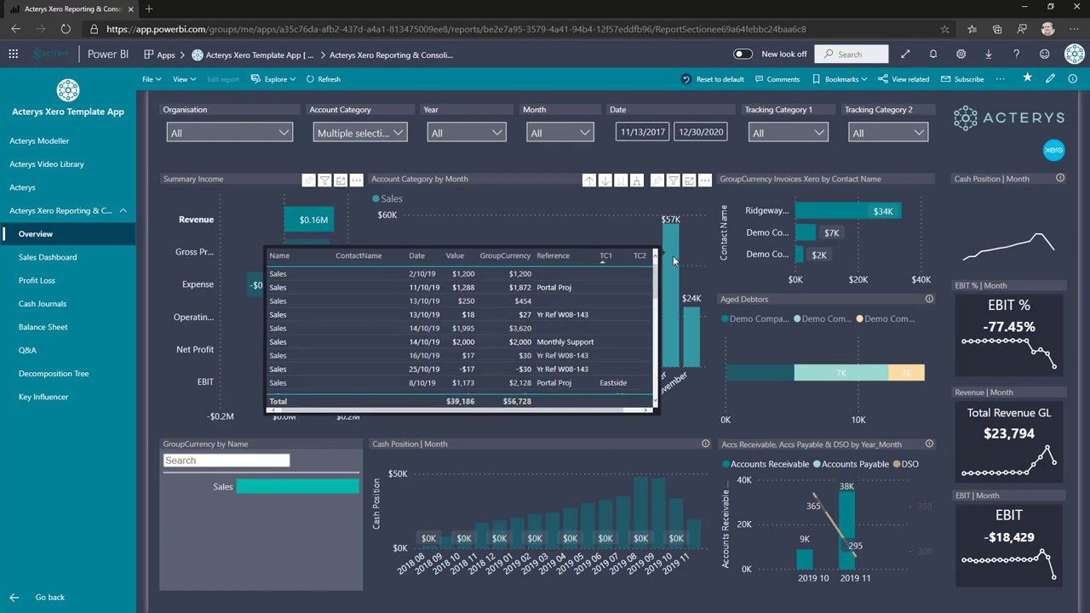
{"action": "mouse_move", "coordinate": [696, 321]}
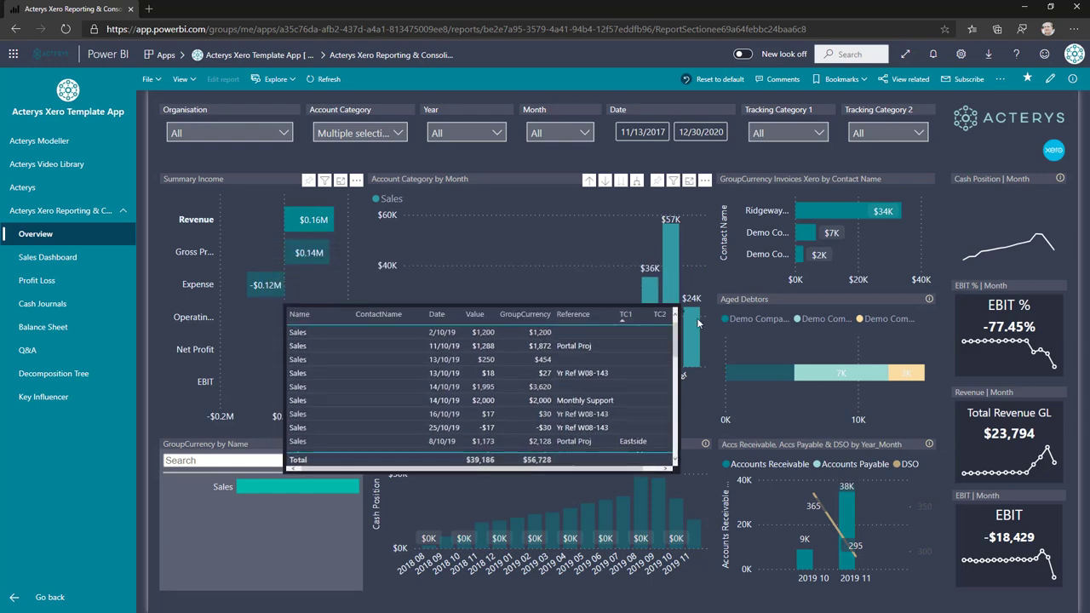
Step: Expand Expense and isolate the 2019 08 Dues & Subscriptions value on the Profit Loss page, and view the Cash Journals and Balance Sheet pages
{"action": "left_click", "coordinate": [49, 256]}
{"action": "left_click", "coordinate": [51, 281]}
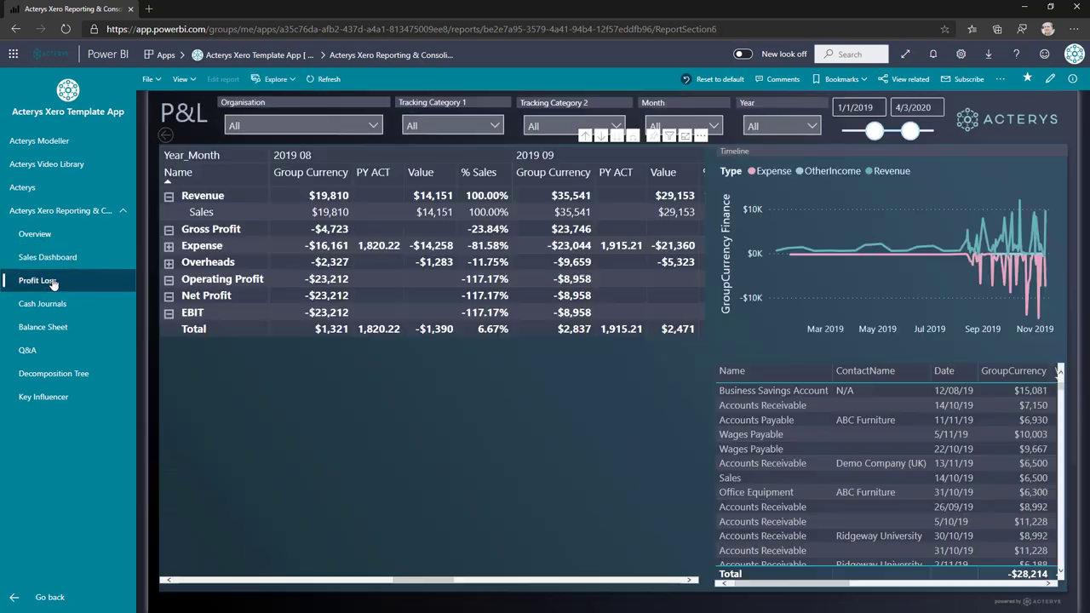
{"action": "left_click", "coordinate": [168, 246]}
{"action": "left_click", "coordinate": [380, 366]}
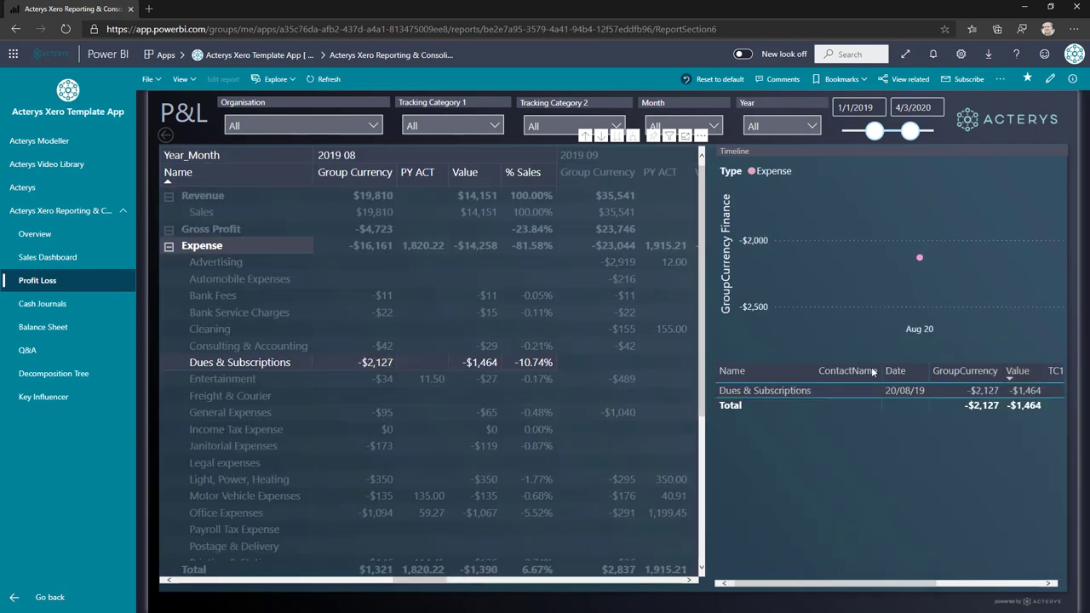
{"action": "left_click", "coordinate": [64, 309]}
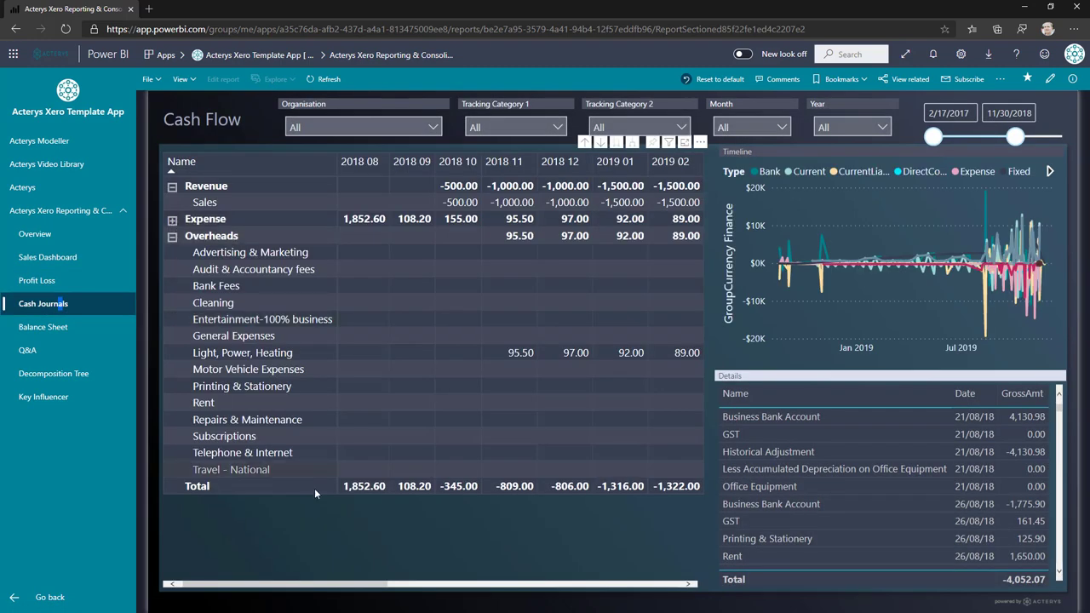
{"action": "left_click", "coordinate": [69, 333]}
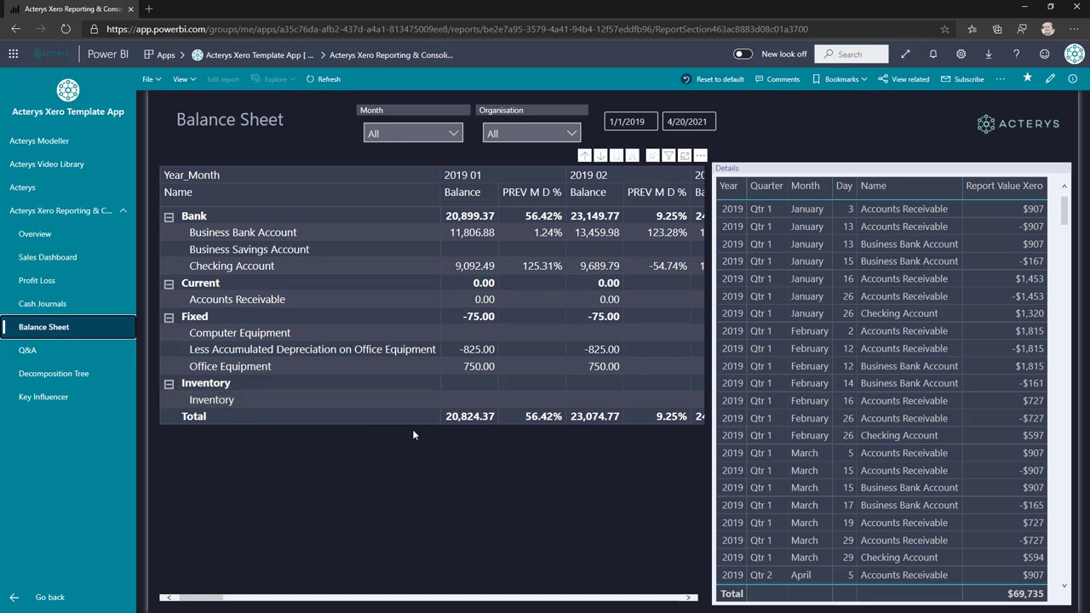
Step: Break down LineAmount by Organisation and Demo Company (AU) by Contact Name in the Decomposition Tree, and view the Key Influencer page
{"action": "left_click", "coordinate": [47, 375]}
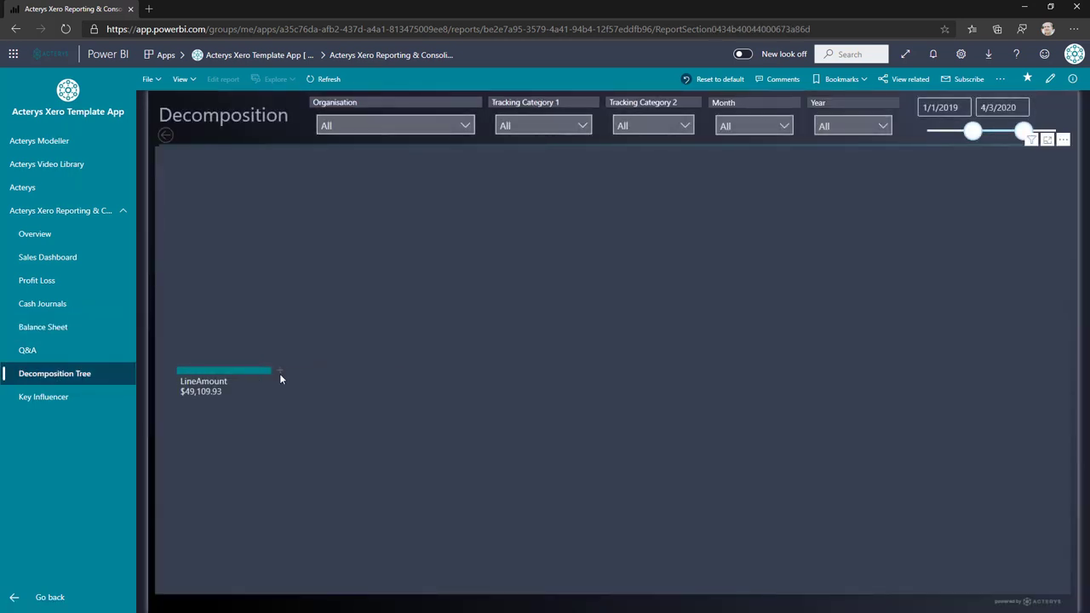
{"action": "left_click", "coordinate": [279, 372]}
{"action": "left_click", "coordinate": [318, 408]}
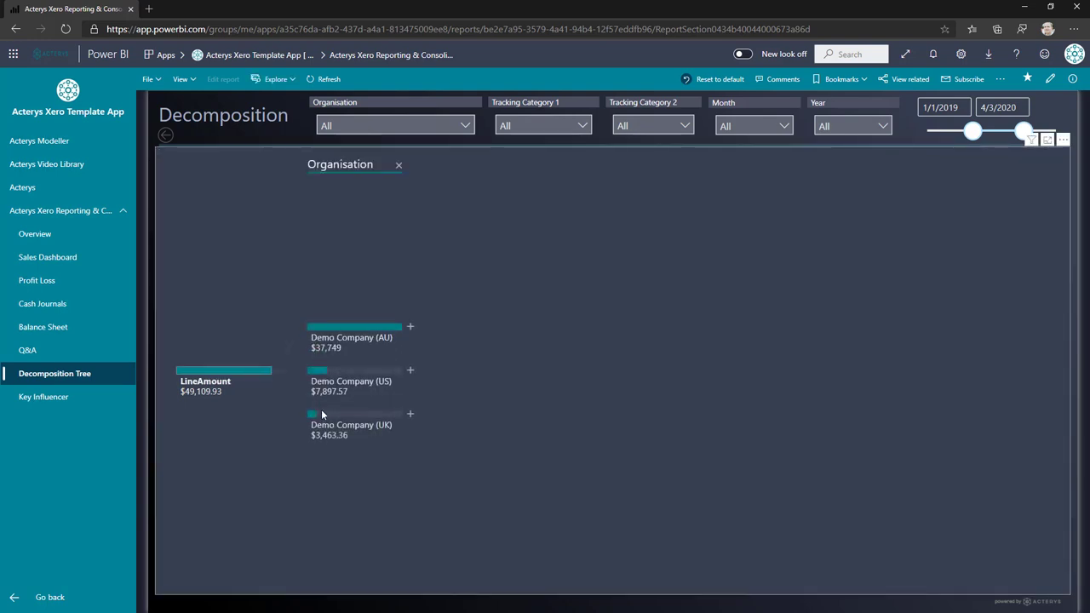
{"action": "left_click", "coordinate": [410, 327]}
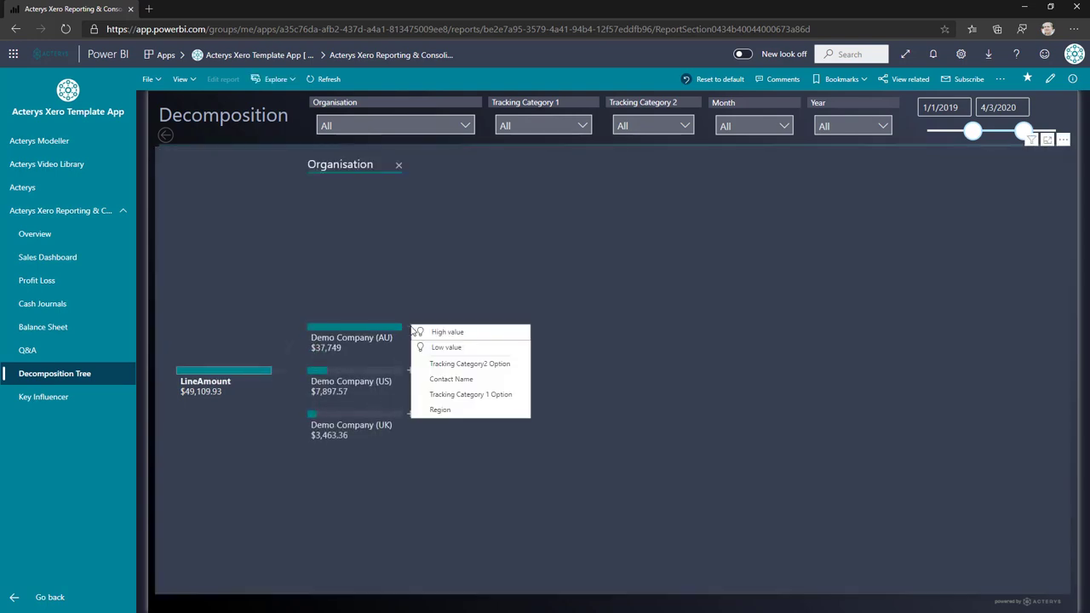
{"action": "left_click", "coordinate": [460, 379]}
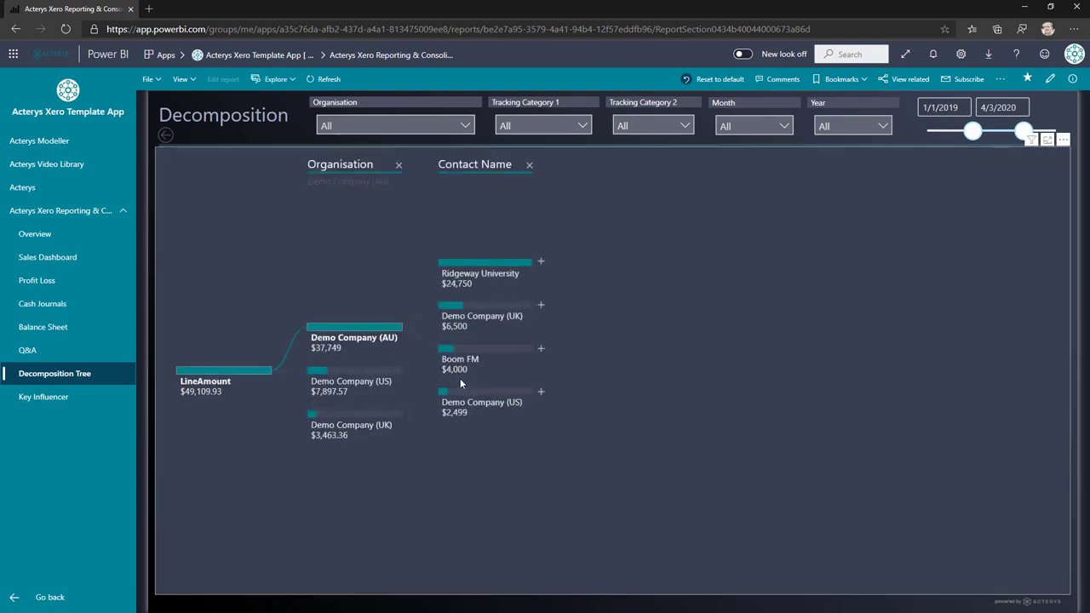
{"action": "left_click", "coordinate": [88, 400]}
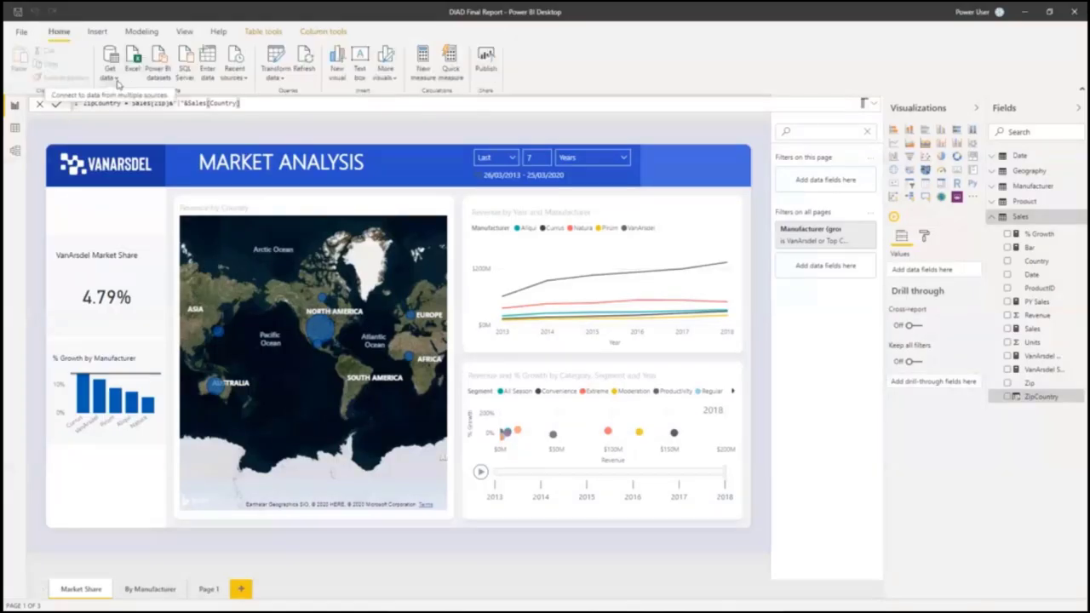
Step: Browse the full Get Data connector list in Power BI Desktop, and view the Databases sources in the Power BI service
{"action": "left_click", "coordinate": [117, 82]}
{"action": "left_click", "coordinate": [130, 280]}
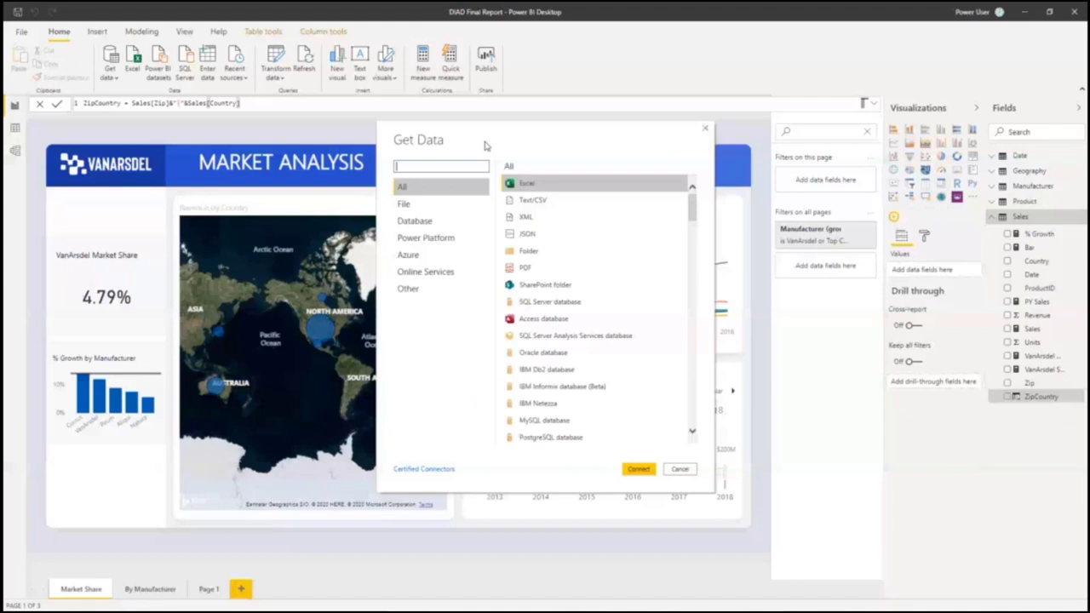
{"action": "left_click_drag", "start_coordinate": [693, 207], "coordinate": [692, 319]}
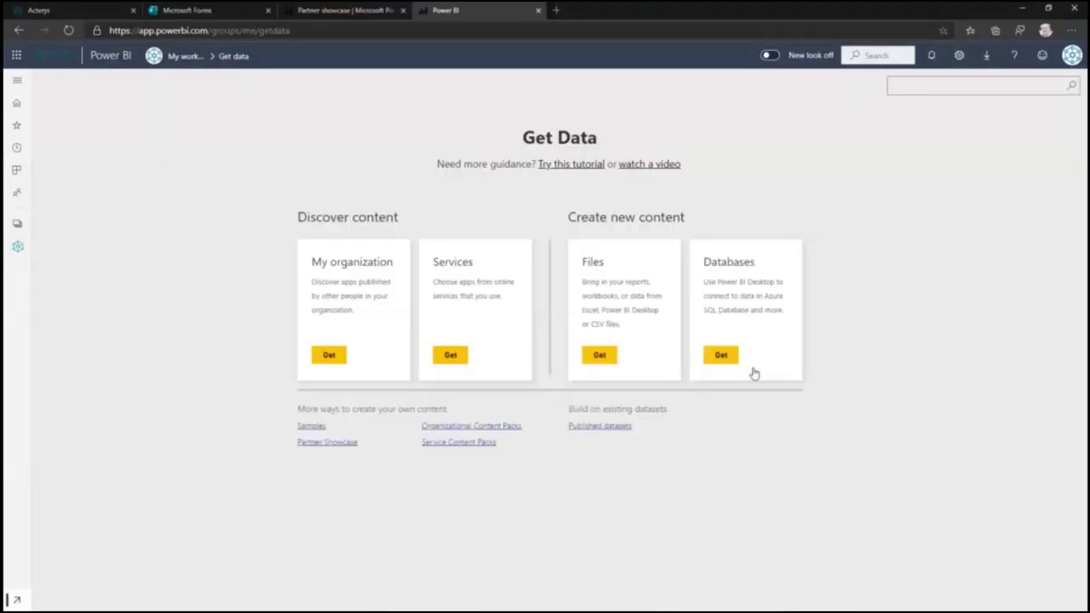
{"action": "left_click", "coordinate": [754, 373]}
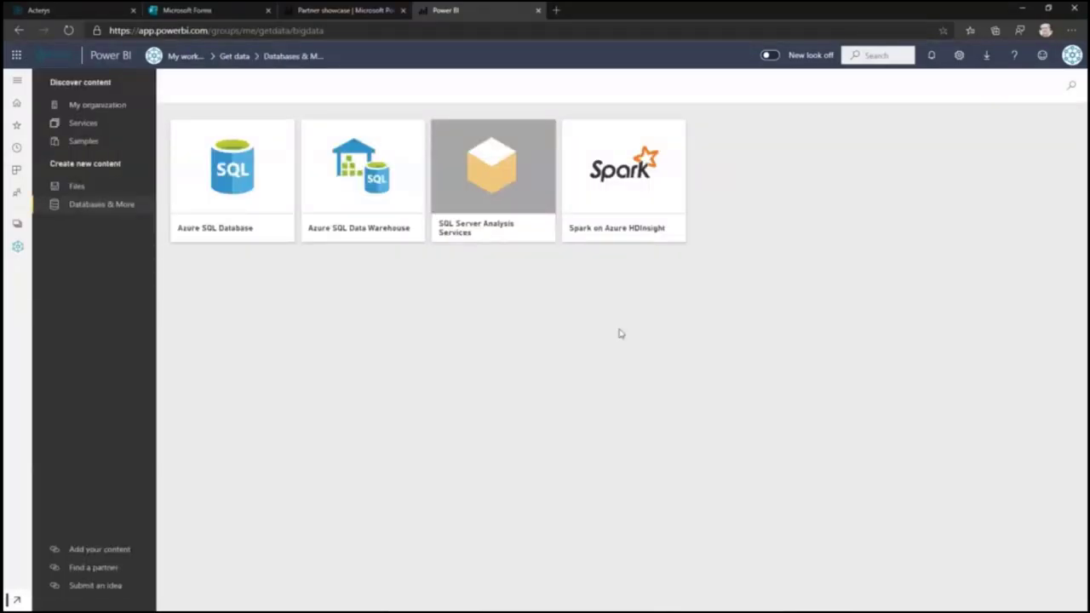